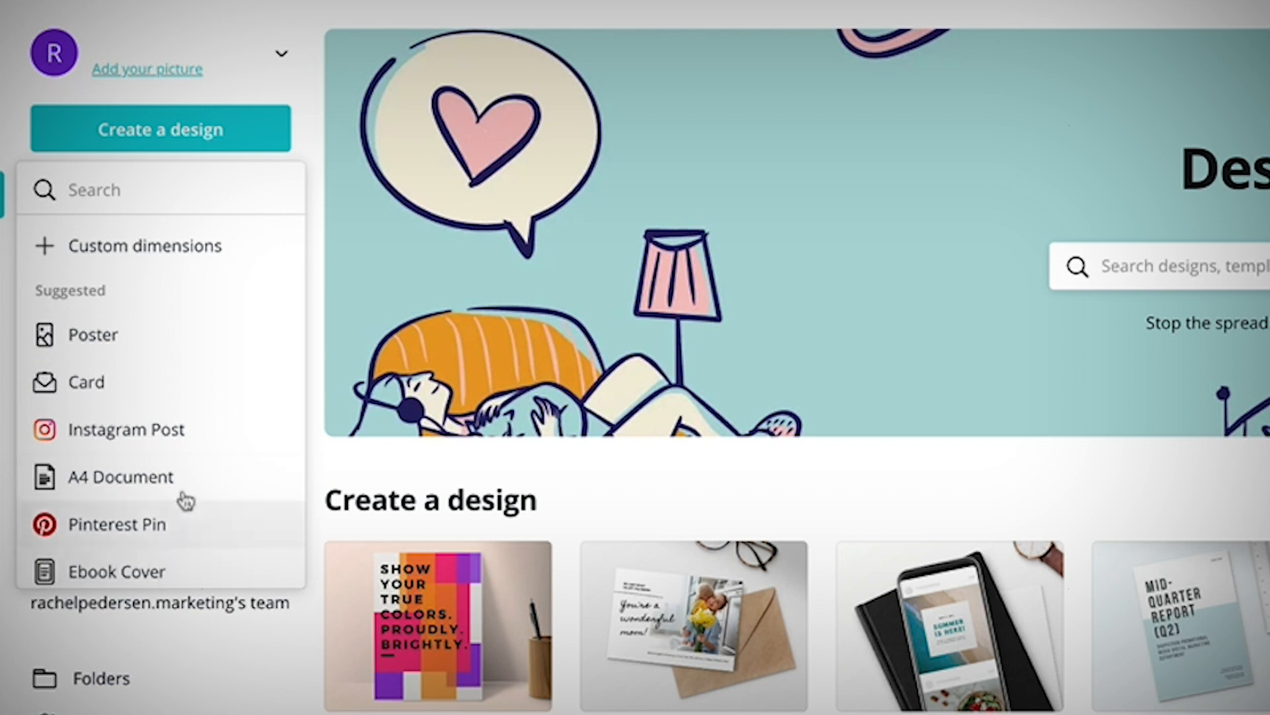
Browse the list of suggested design types.
{"action": "scroll", "coordinate": [185, 499], "scroll_direction": "down", "scroll_amount": 5}
{"action": "scroll", "coordinate": [189, 495], "scroll_direction": "down", "scroll_amount": 2}
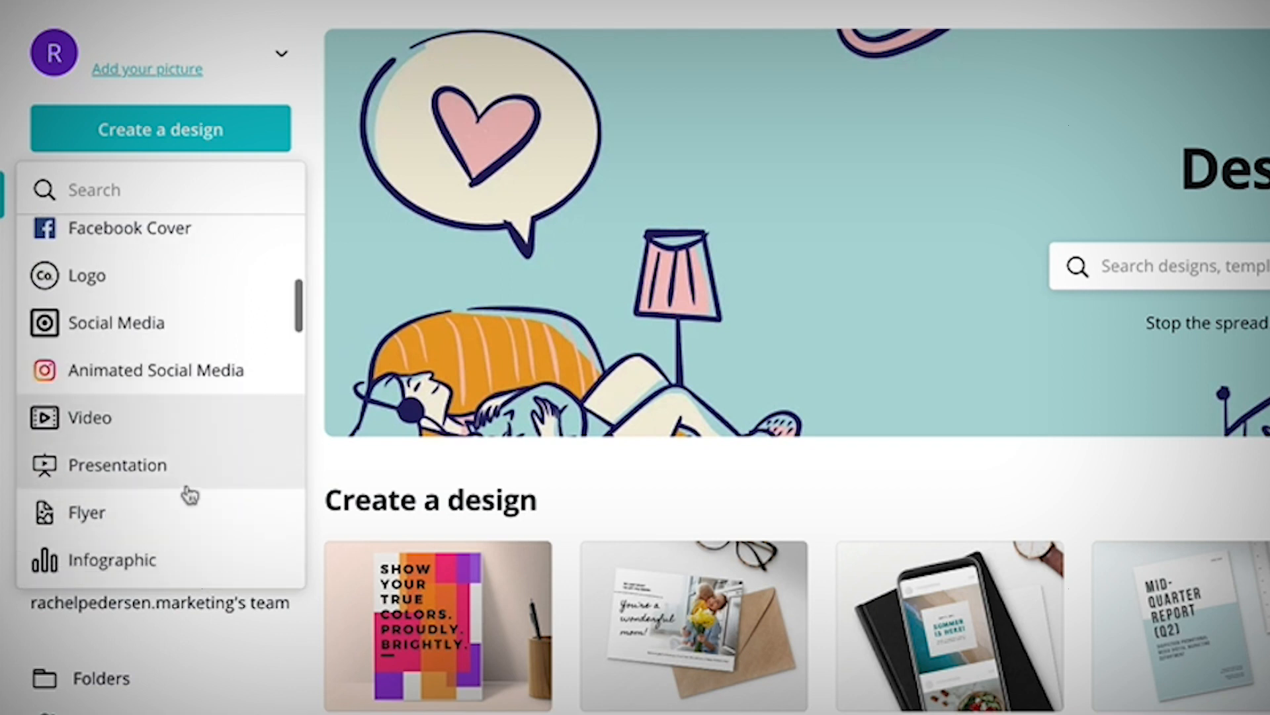
{"action": "scroll", "coordinate": [190, 495], "scroll_direction": "down", "scroll_amount": 6}
{"action": "scroll", "coordinate": [190, 495], "scroll_direction": "down", "scroll_amount": 10}
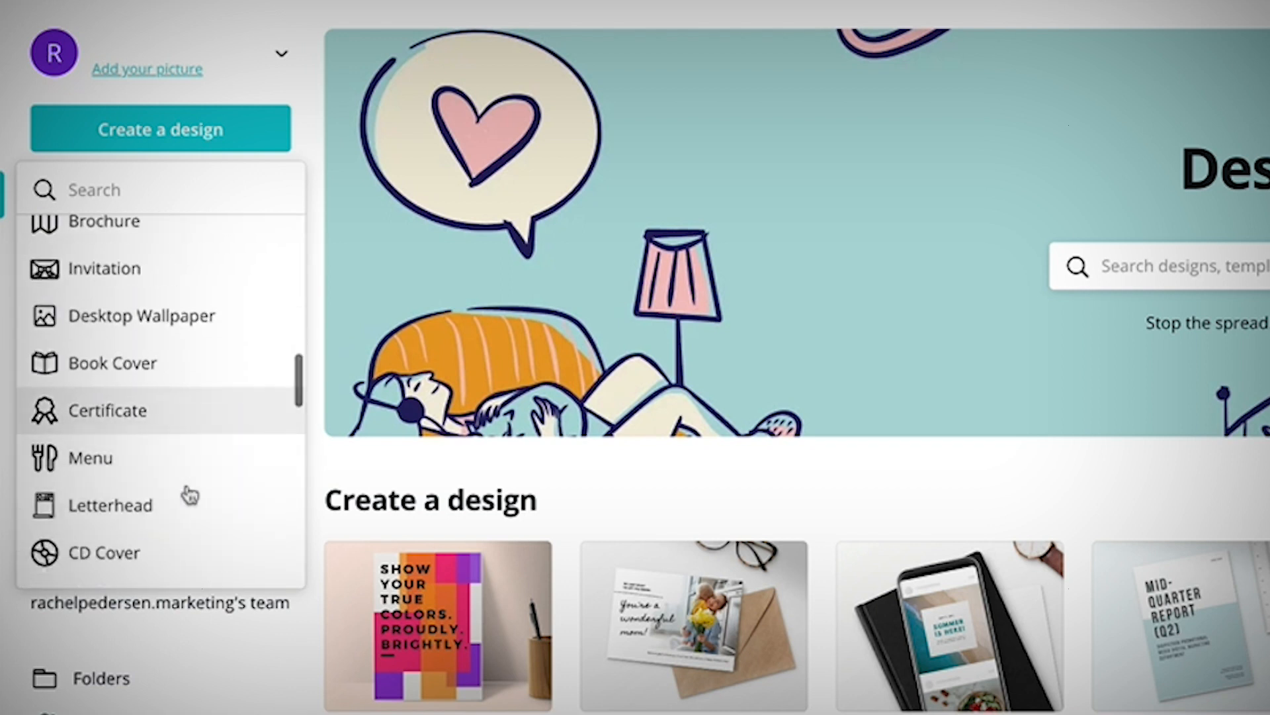
{"action": "scroll", "coordinate": [190, 495], "scroll_direction": "down", "scroll_amount": 3}
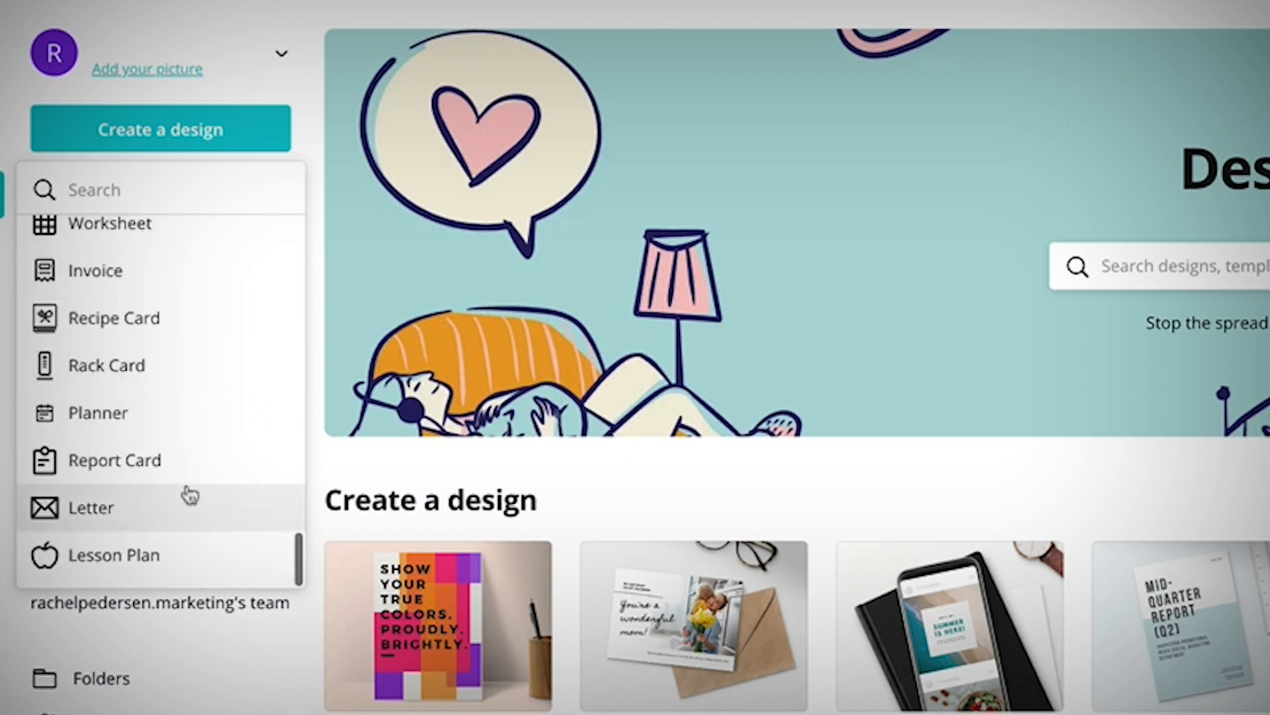
{"action": "left_click", "coordinate": [162, 142]}
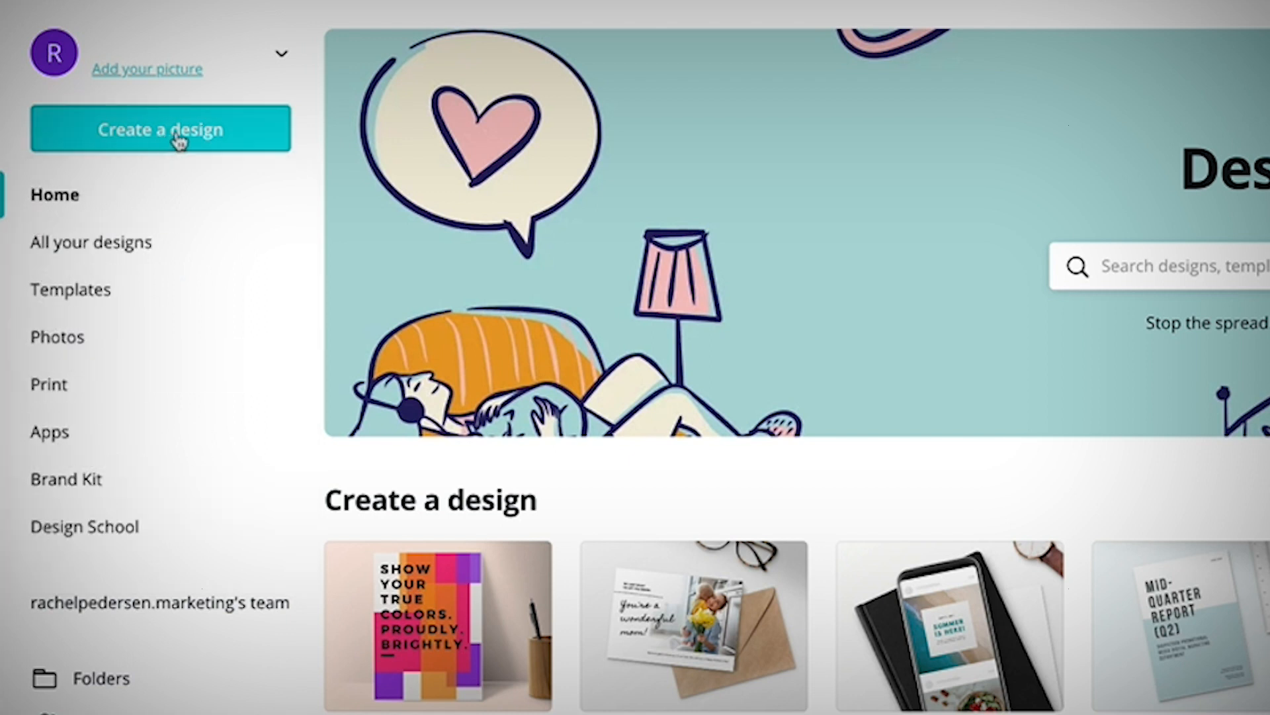
Create a custom-size design of 1280 by 720 px.
{"action": "left_click", "coordinate": [175, 135]}
{"action": "left_click", "coordinate": [148, 246]}
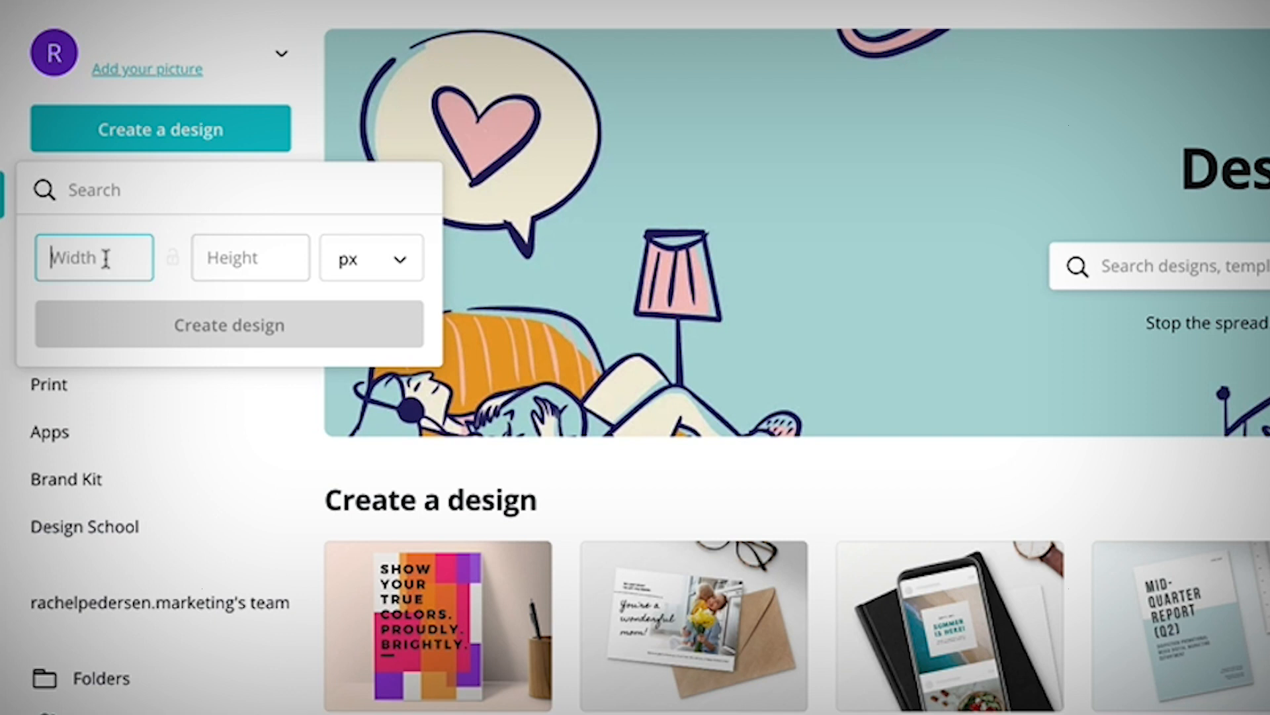
{"action": "type", "text": "1280"}
{"action": "key", "text": "Tab"}
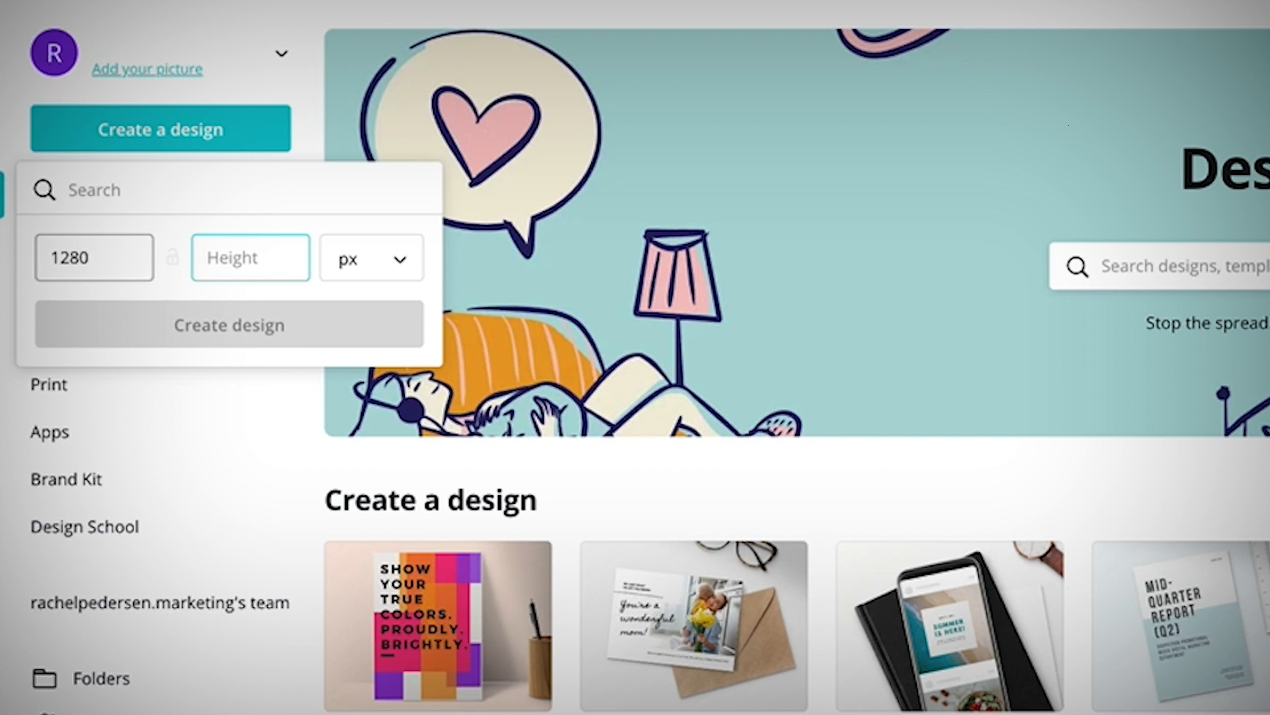
{"action": "type", "text": "720"}
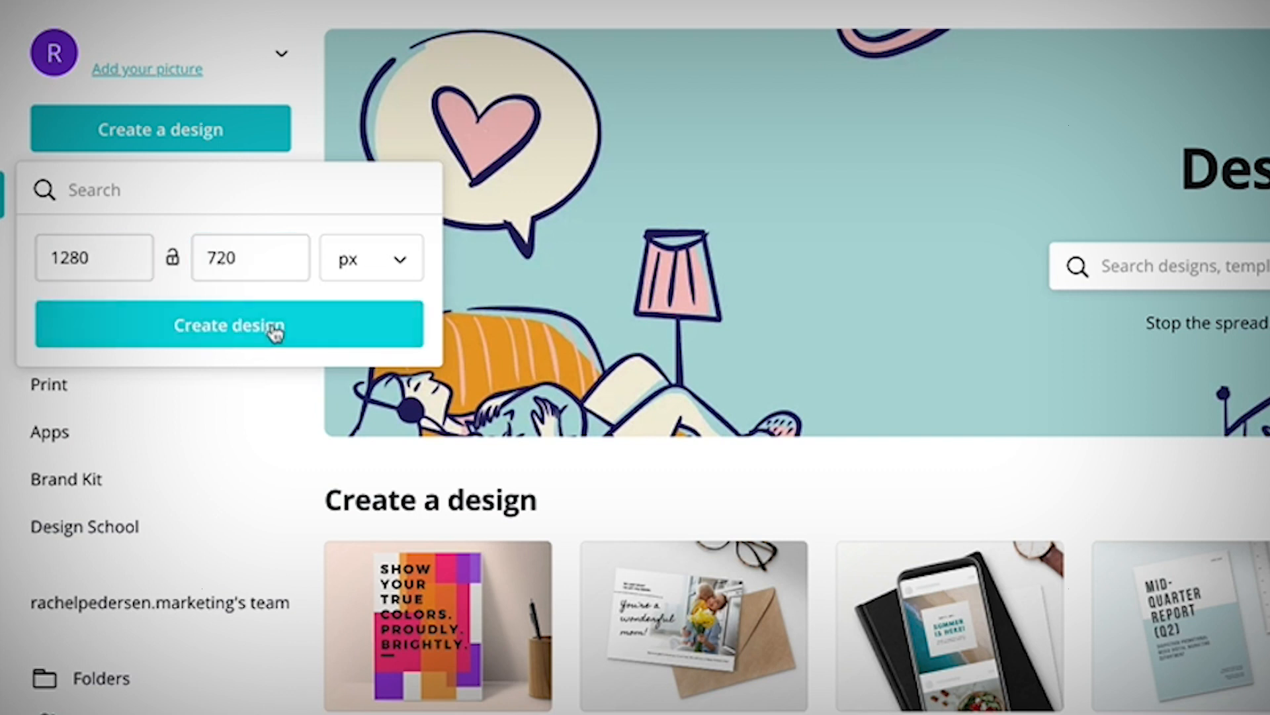
{"action": "left_click", "coordinate": [274, 331]}
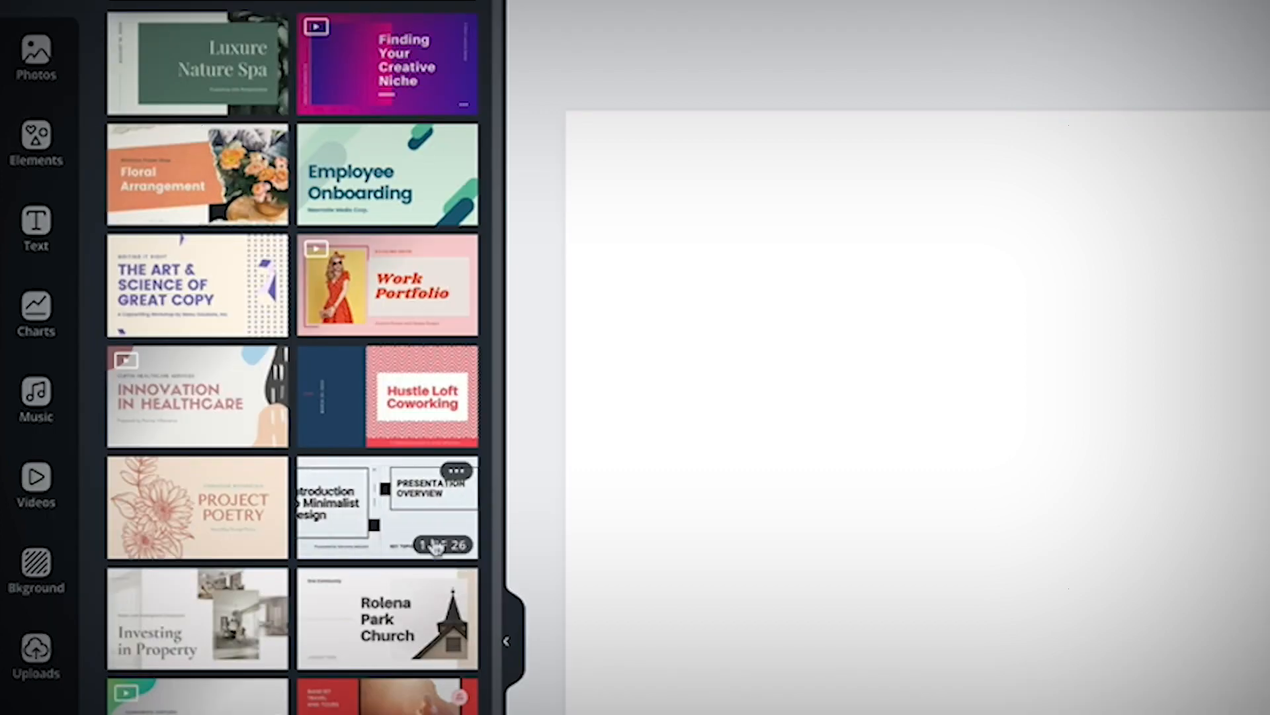
Search the backgrounds for orange and apply the peach pattern of concentric circles.
{"action": "scroll", "coordinate": [436, 535], "scroll_direction": "down", "scroll_amount": 10}
{"action": "scroll", "coordinate": [435, 547], "scroll_direction": "down", "scroll_amount": 4}
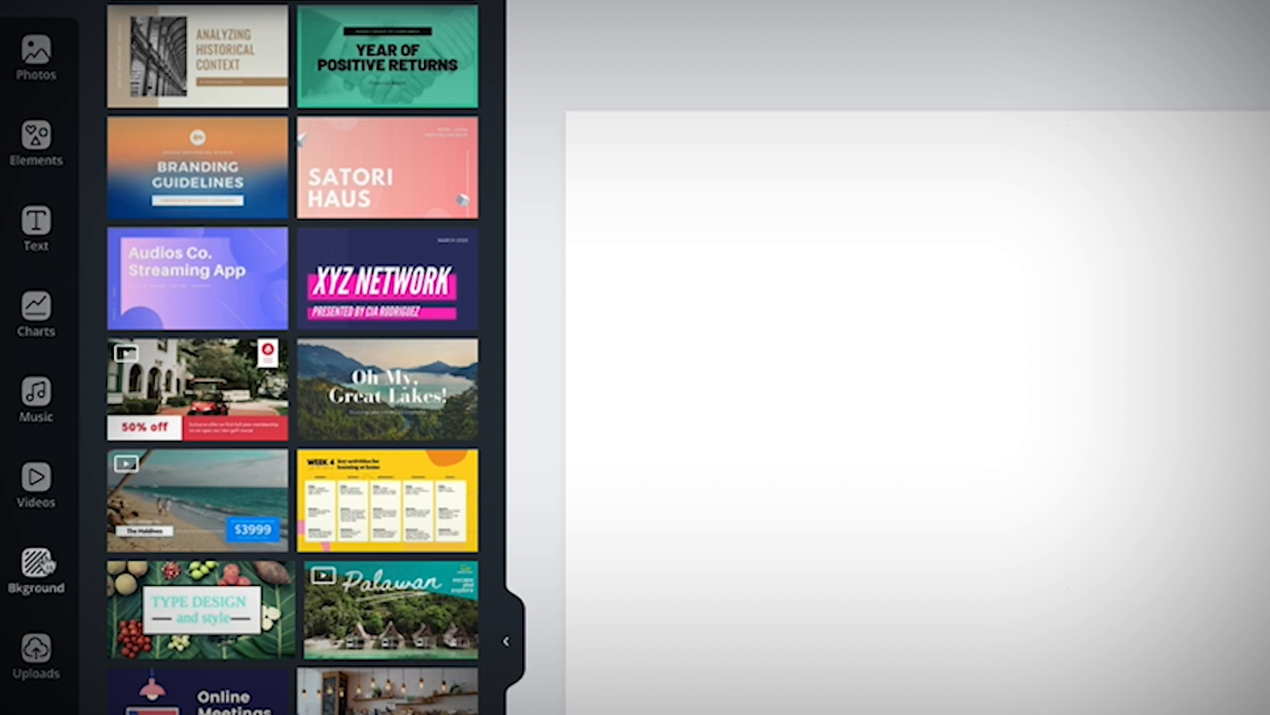
{"action": "left_click", "coordinate": [43, 562]}
{"action": "left_click", "coordinate": [245, 0]}
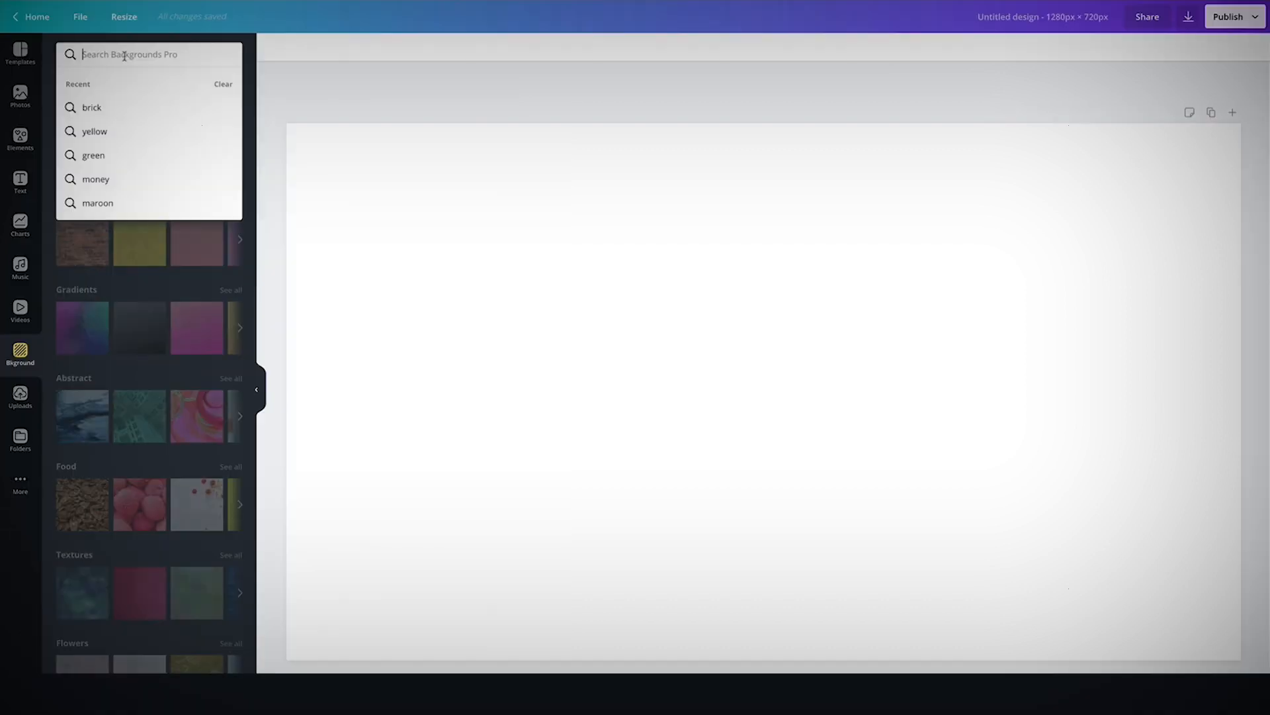
{"action": "type", "text": "orange"}
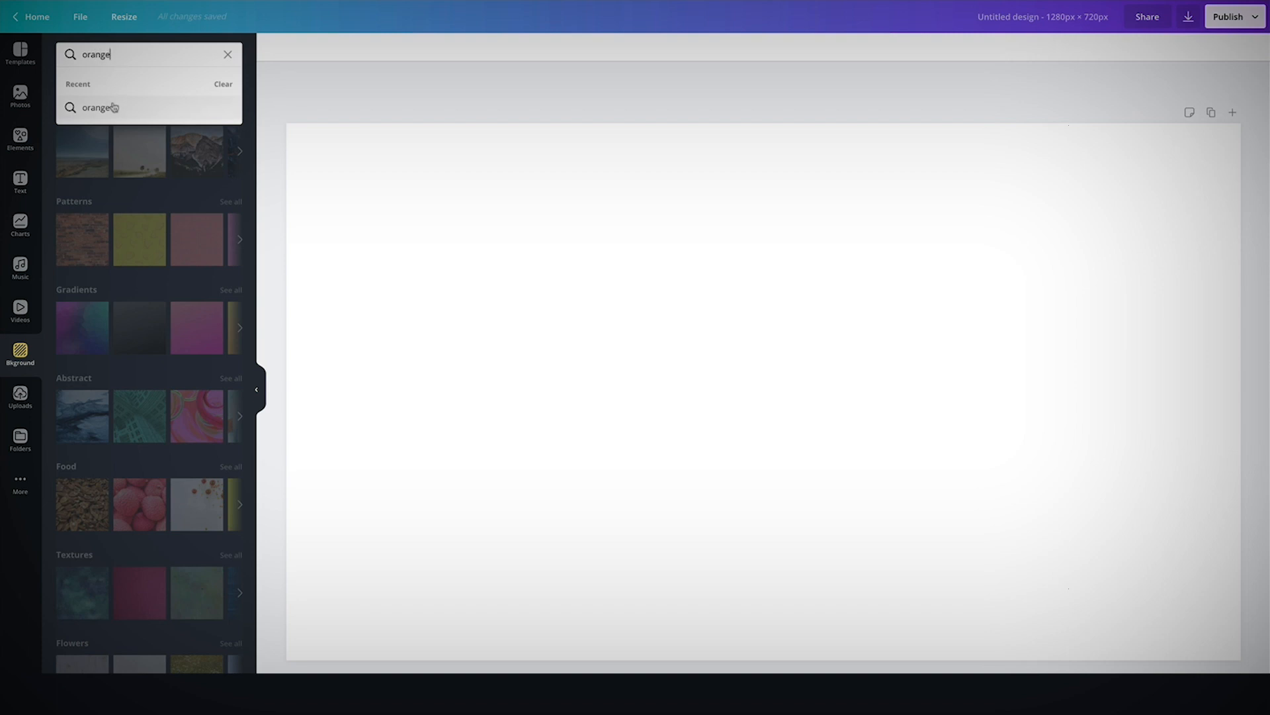
{"action": "left_click", "coordinate": [114, 107]}
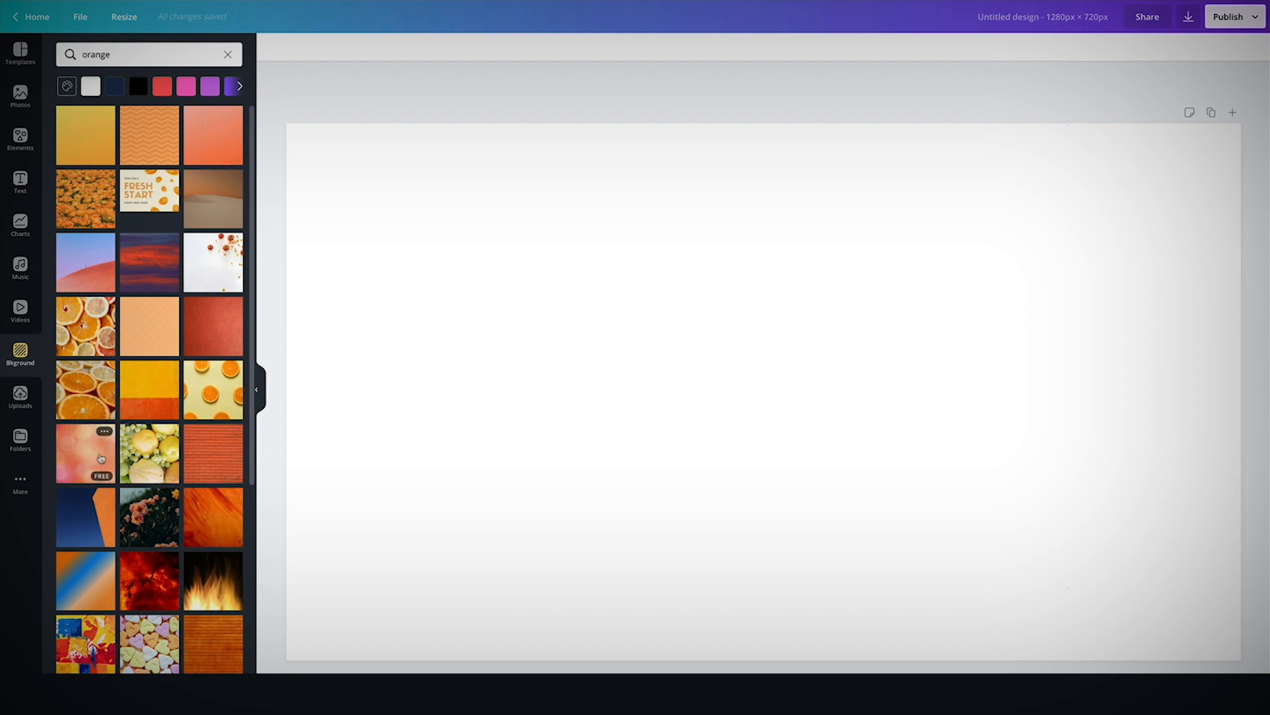
{"action": "scroll", "coordinate": [166, 459], "scroll_direction": "down", "scroll_amount": 2}
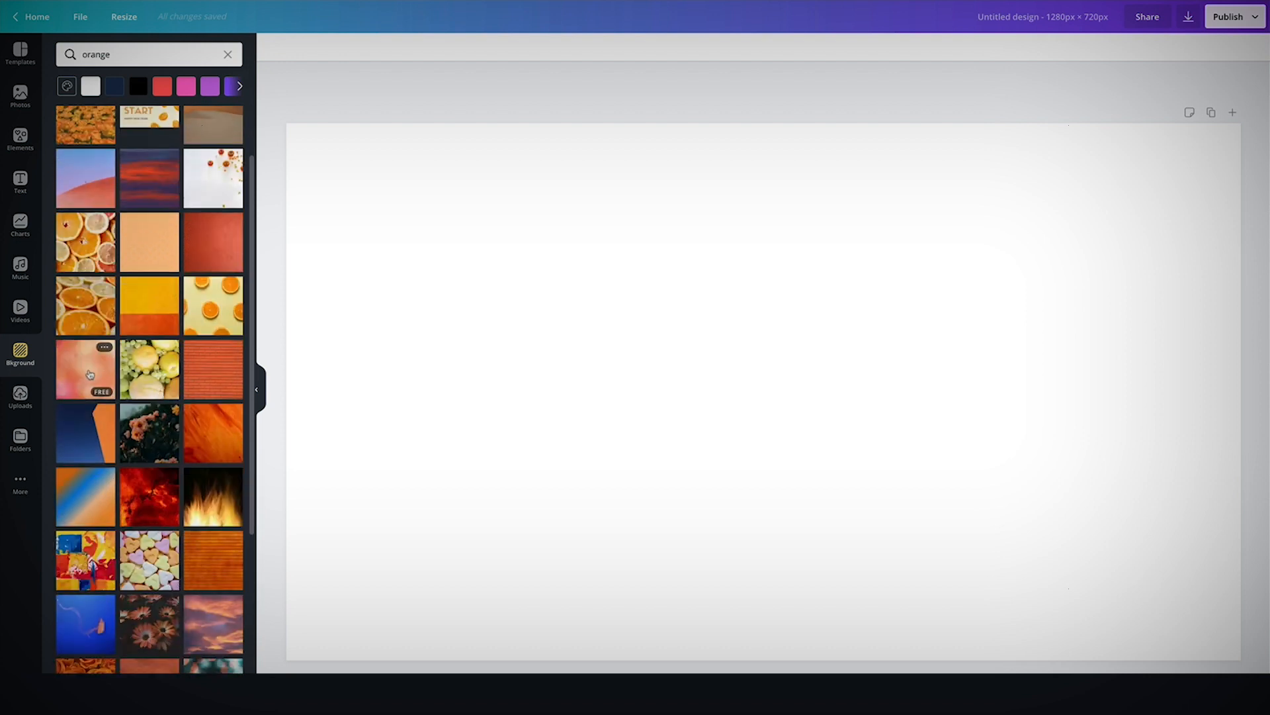
{"action": "scroll", "coordinate": [165, 410], "scroll_direction": "down", "scroll_amount": 5}
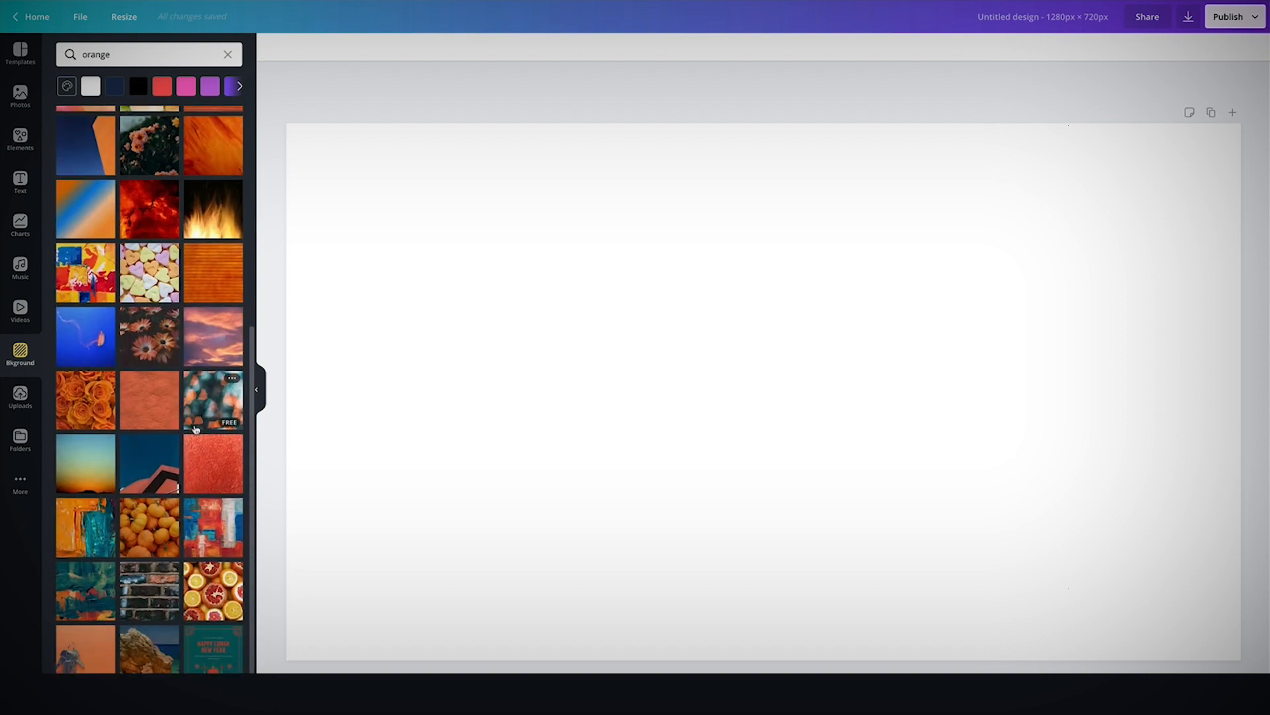
{"action": "scroll", "coordinate": [195, 429], "scroll_direction": "down", "scroll_amount": 1}
{"action": "scroll", "coordinate": [196, 430], "scroll_direction": "up", "scroll_amount": 7}
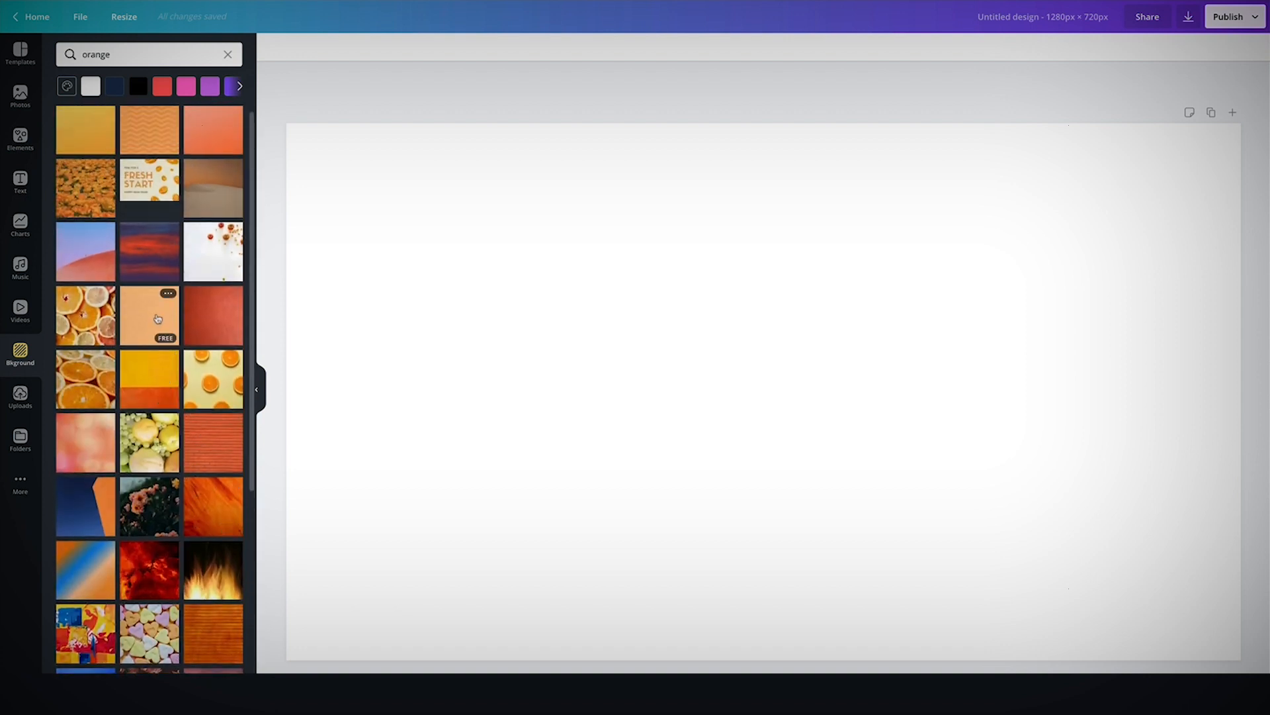
{"action": "left_click", "coordinate": [159, 317]}
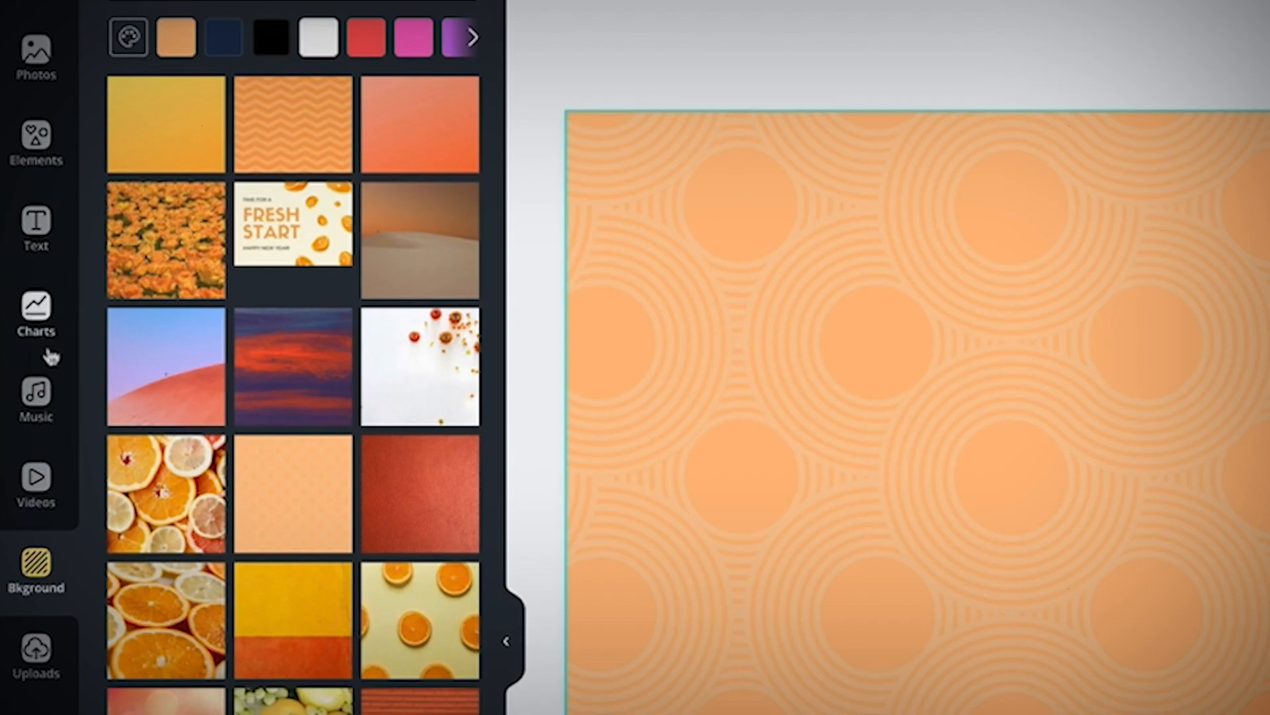
Add the uploaded photo of the woman in a denim jacket, enlarge it and place it at the right edge.
{"action": "left_click", "coordinate": [36, 655]}
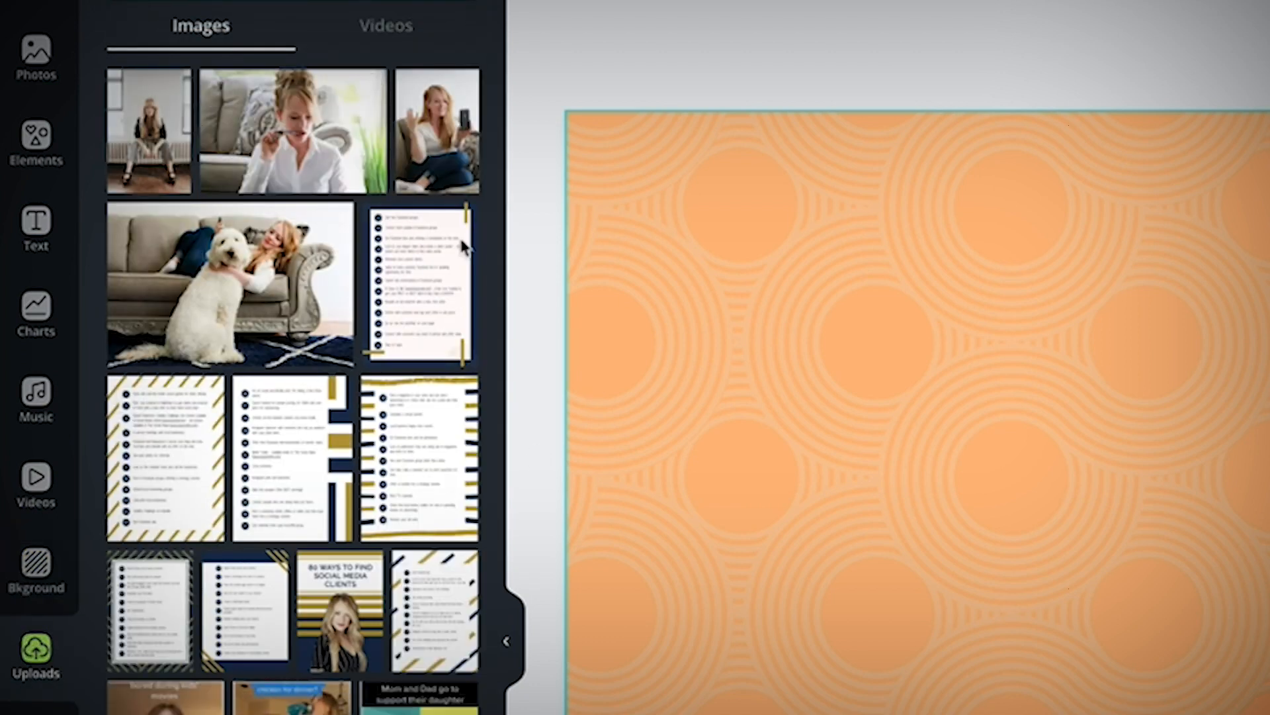
{"action": "scroll", "coordinate": [370, 198], "scroll_direction": "down", "scroll_amount": 10}
{"action": "scroll", "coordinate": [368, 261], "scroll_direction": "down", "scroll_amount": 10}
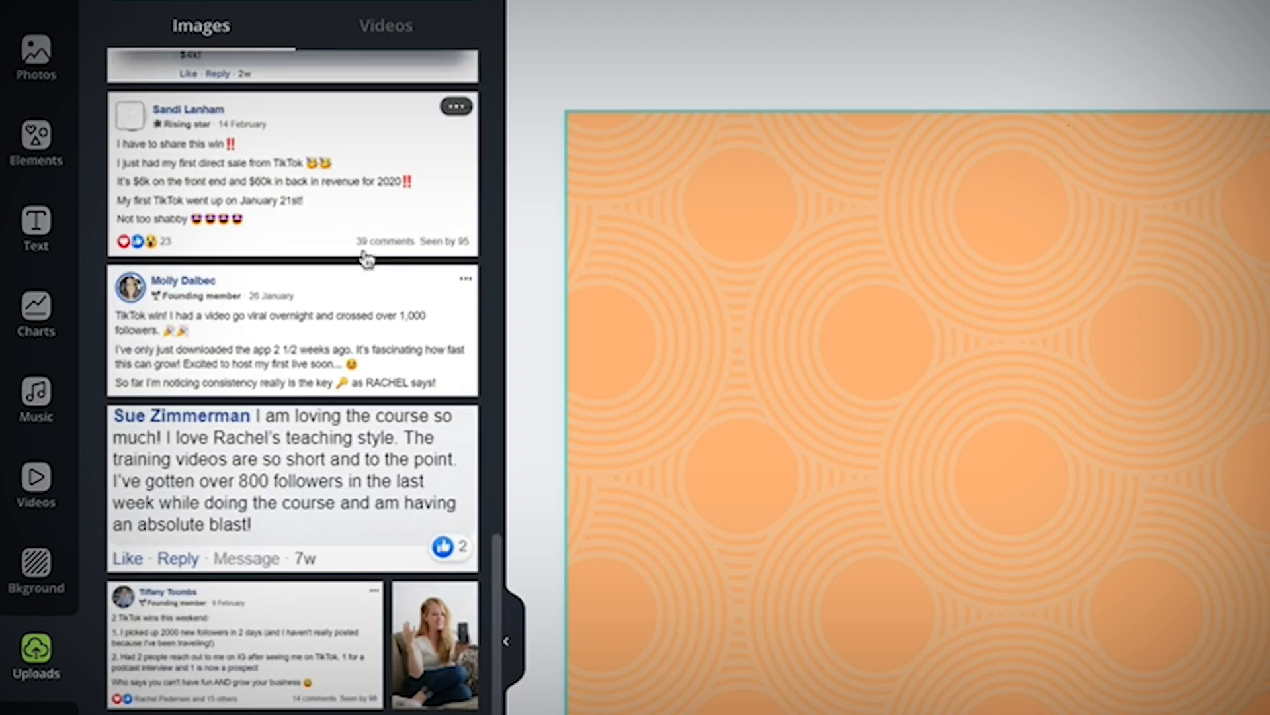
{"action": "scroll", "coordinate": [368, 260], "scroll_direction": "up", "scroll_amount": 2}
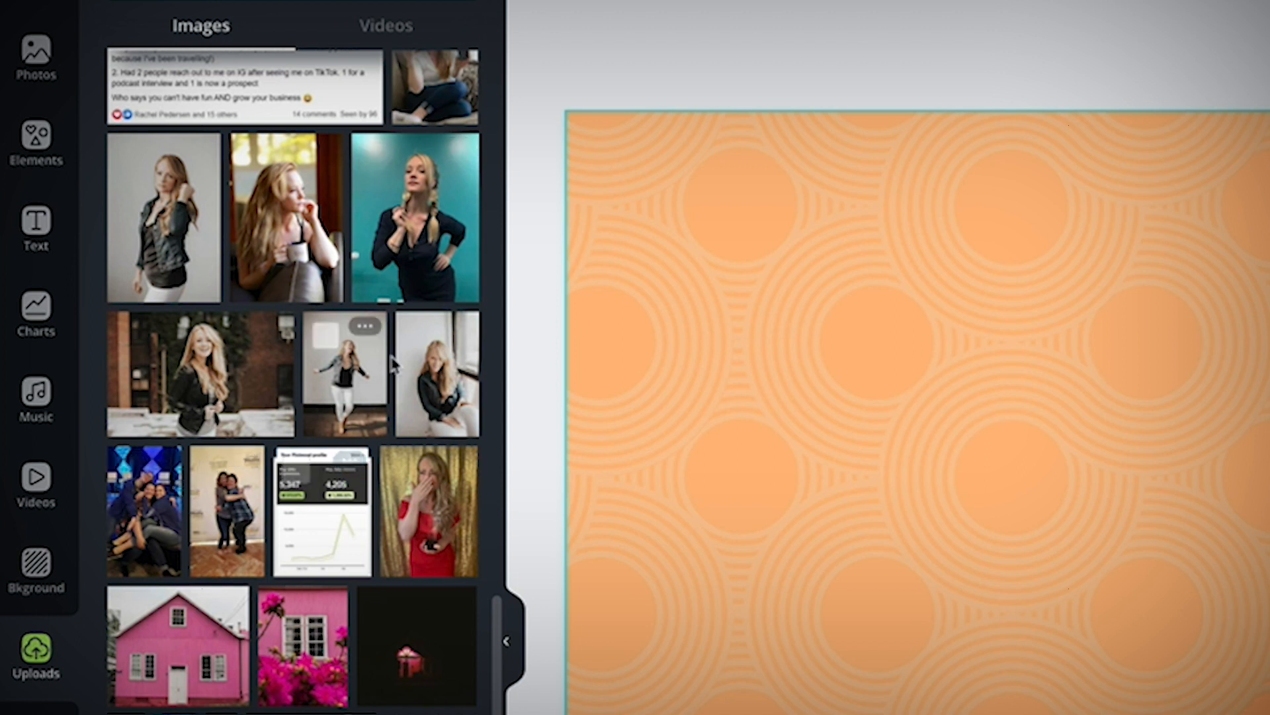
{"action": "left_click", "coordinate": [178, 199]}
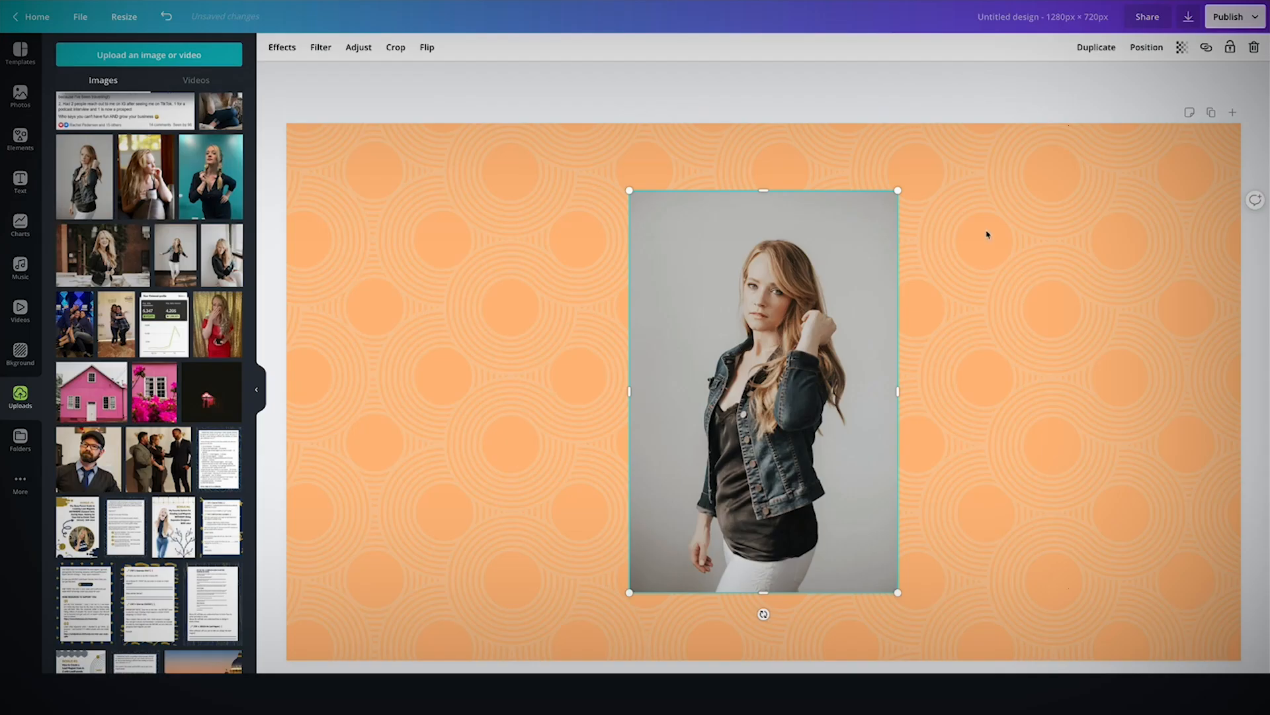
{"action": "left_click_drag", "start_coordinate": [897, 189], "coordinate": [1201, 90]}
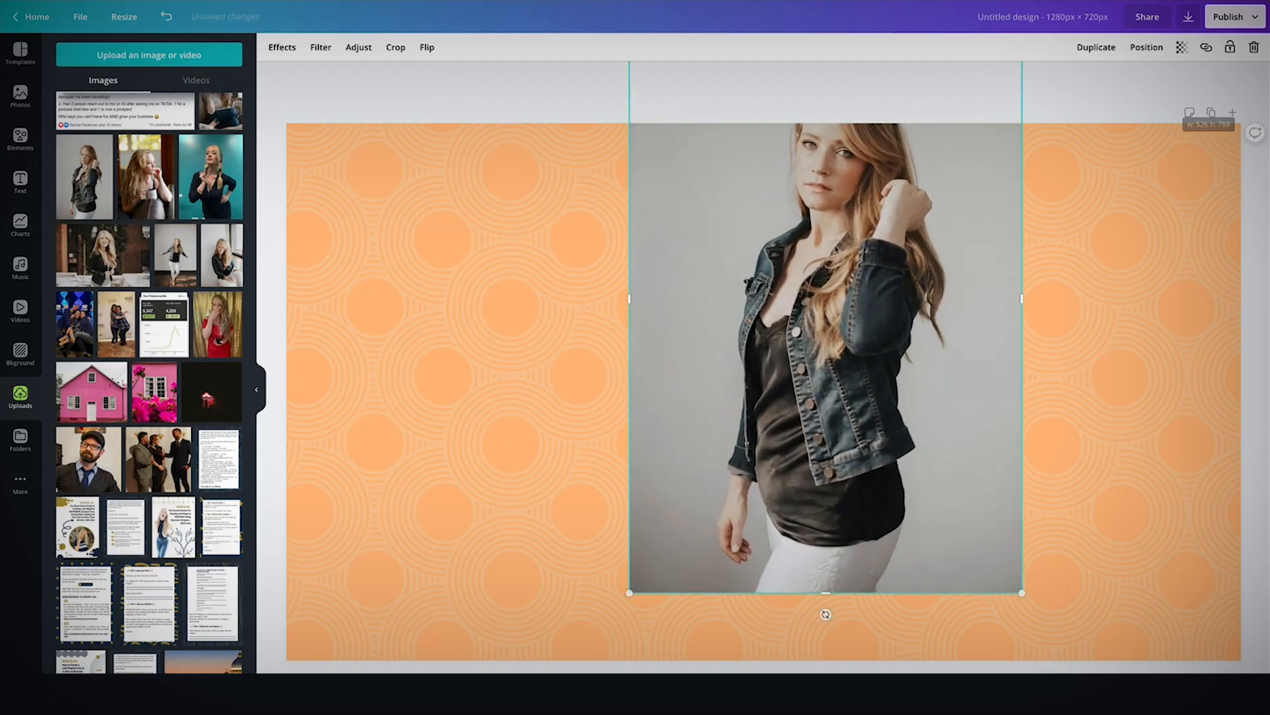
{"action": "left_click_drag", "start_coordinate": [832, 244], "coordinate": [1084, 350]}
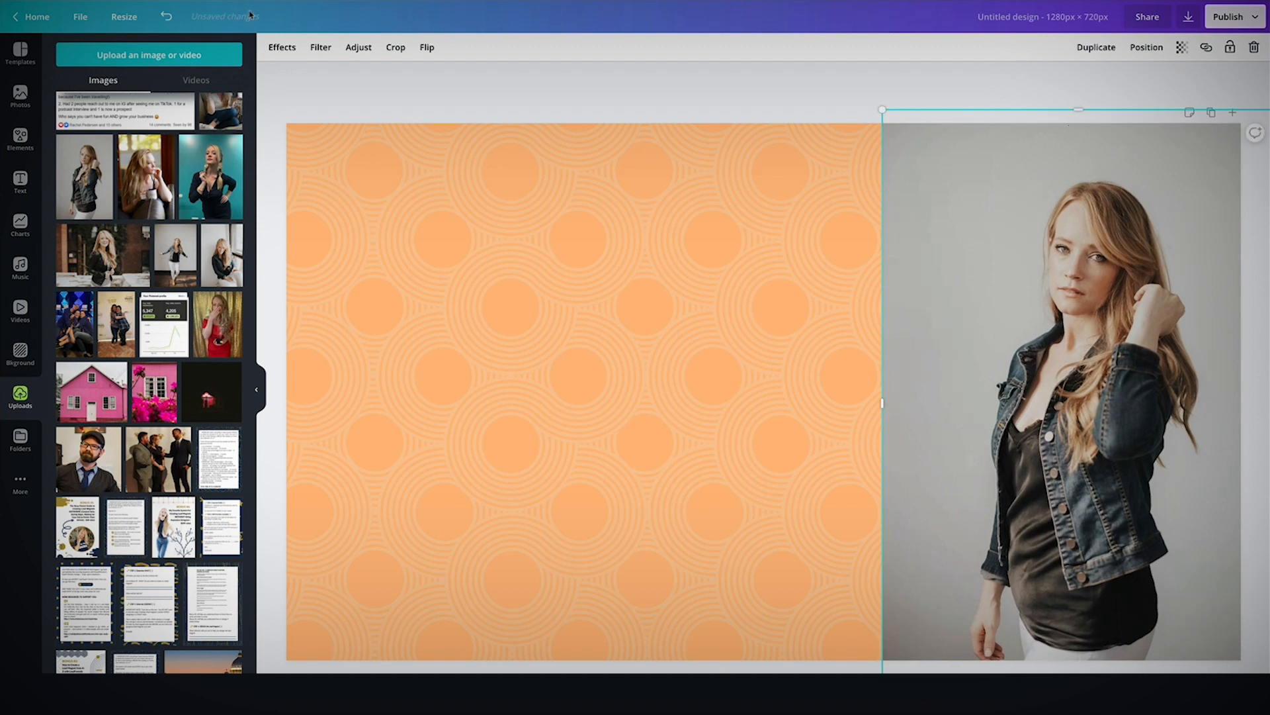
Remove the photo's background, then enlarge and reposition the cut-out woman on the right side.
{"action": "left_click", "coordinate": [282, 47]}
{"action": "left_click", "coordinate": [143, 98]}
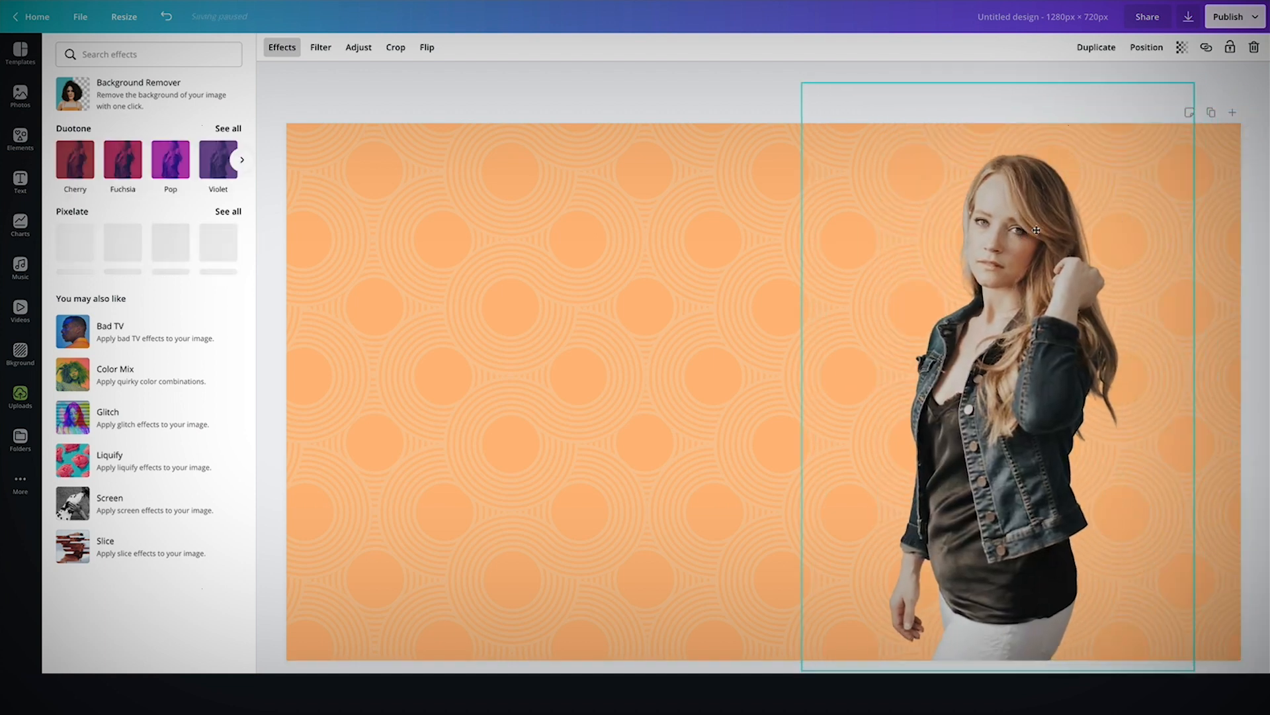
{"action": "left_click_drag", "start_coordinate": [1186, 95], "coordinate": [1234, 30]}
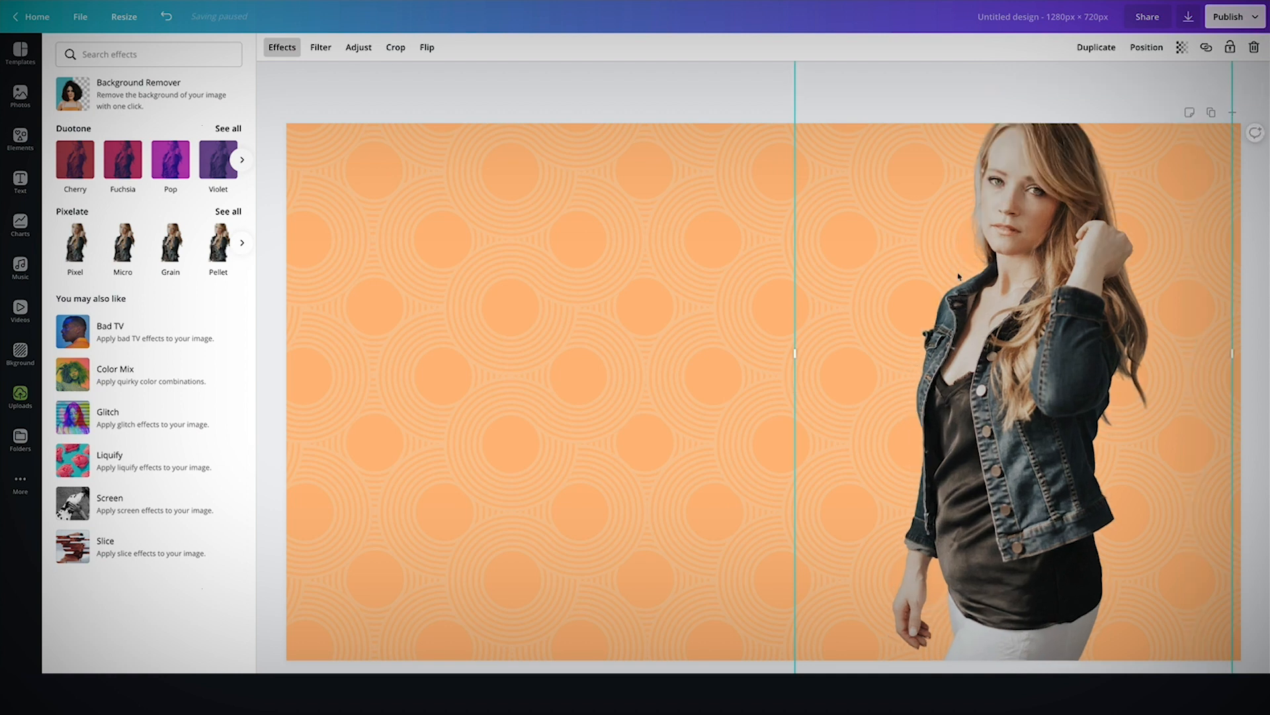
{"action": "left_click_drag", "start_coordinate": [954, 274], "coordinate": [988, 345]}
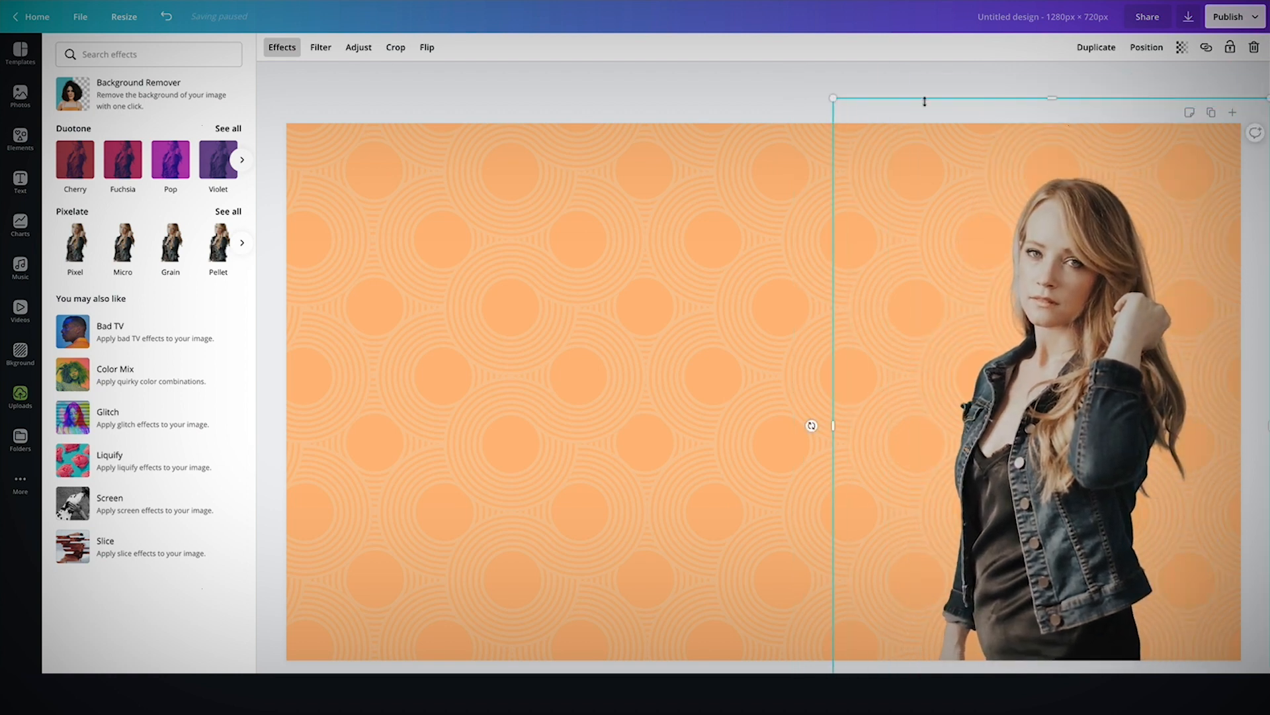
{"action": "left_click_drag", "start_coordinate": [829, 99], "coordinate": [704, 51]}
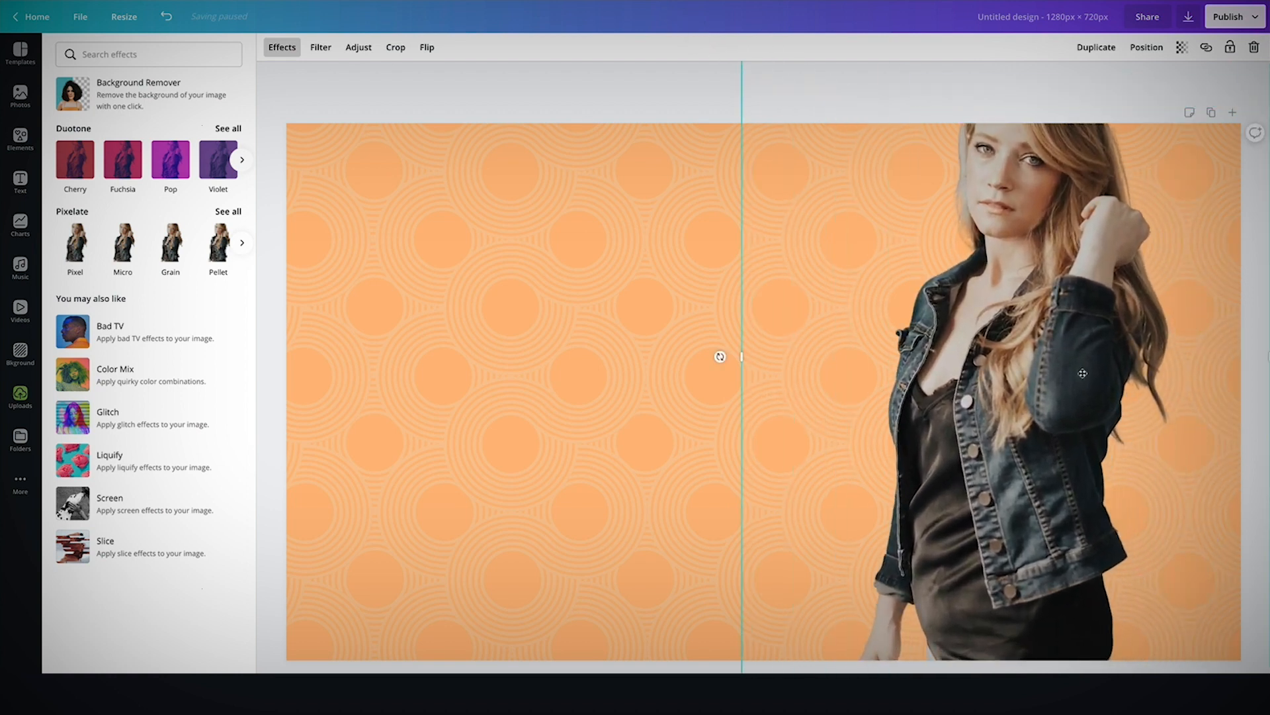
{"action": "left_click_drag", "start_coordinate": [1049, 364], "coordinate": [1091, 425]}
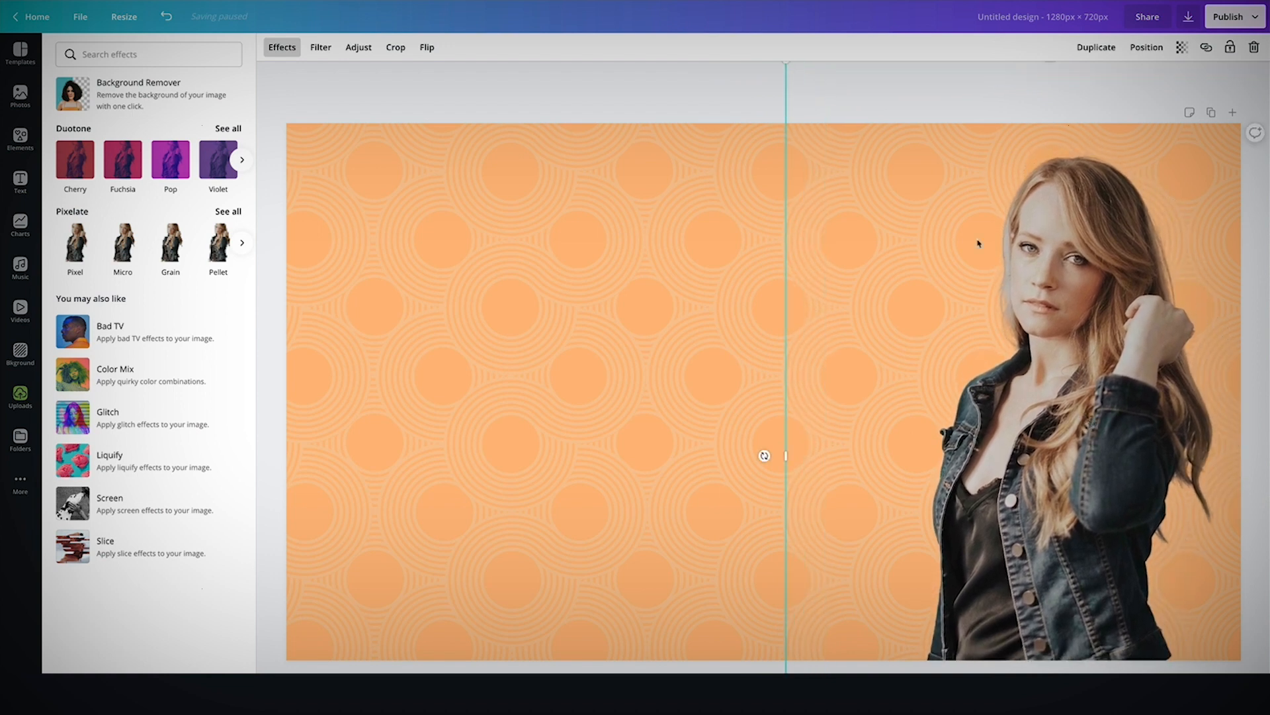
{"action": "left_click", "coordinate": [692, 83]}
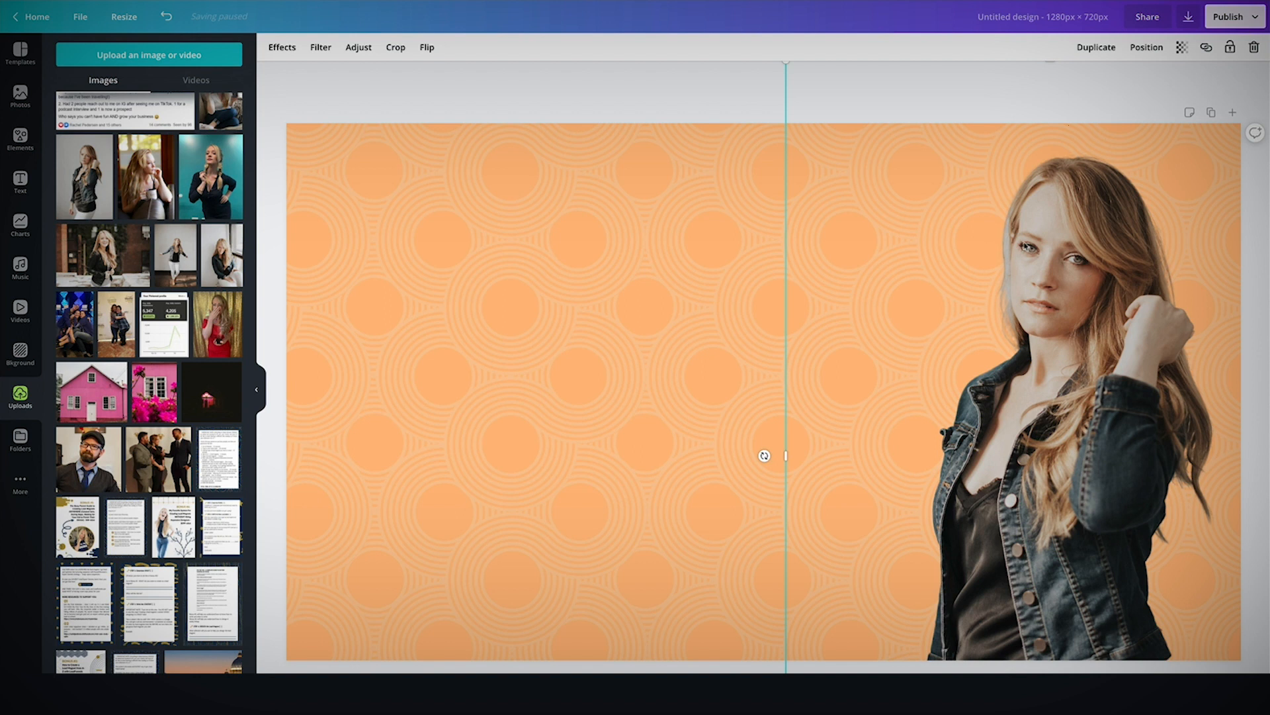
Apply the Solar filter to the photo with intensity 15.
{"action": "left_click", "coordinate": [319, 49]}
{"action": "left_click", "coordinate": [131, 151]}
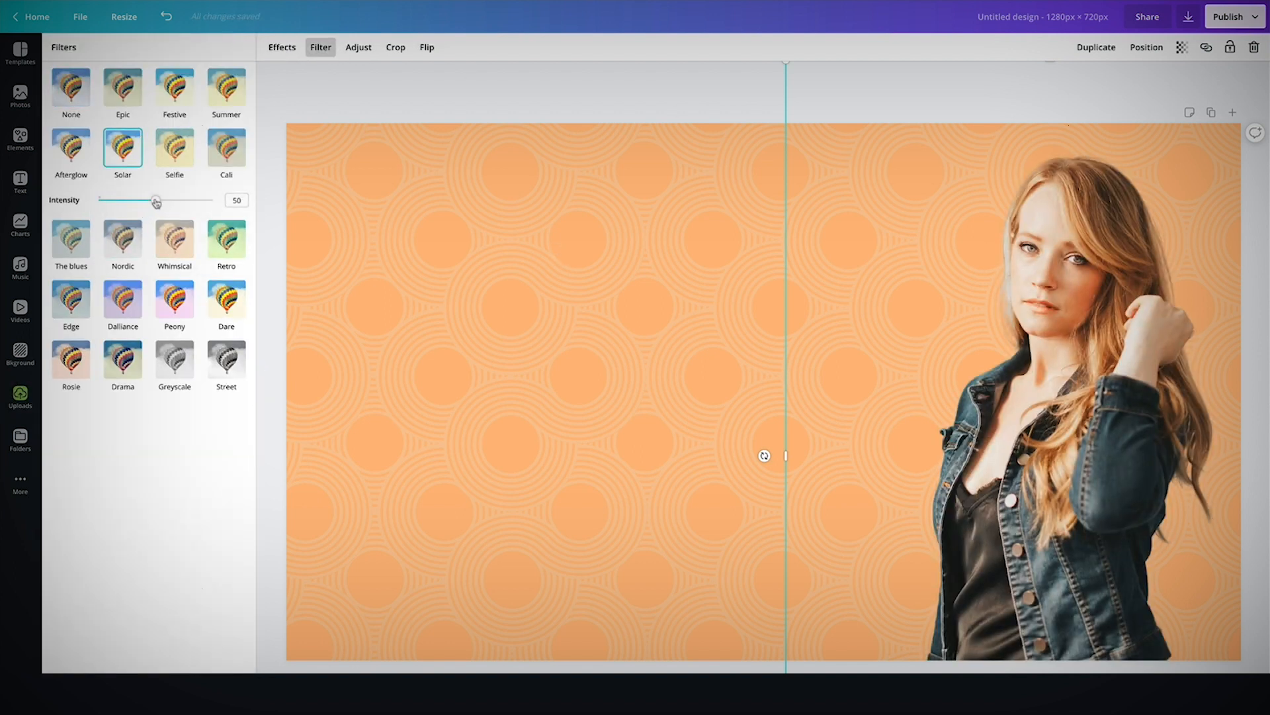
{"action": "left_click_drag", "start_coordinate": [155, 200], "coordinate": [139, 201]}
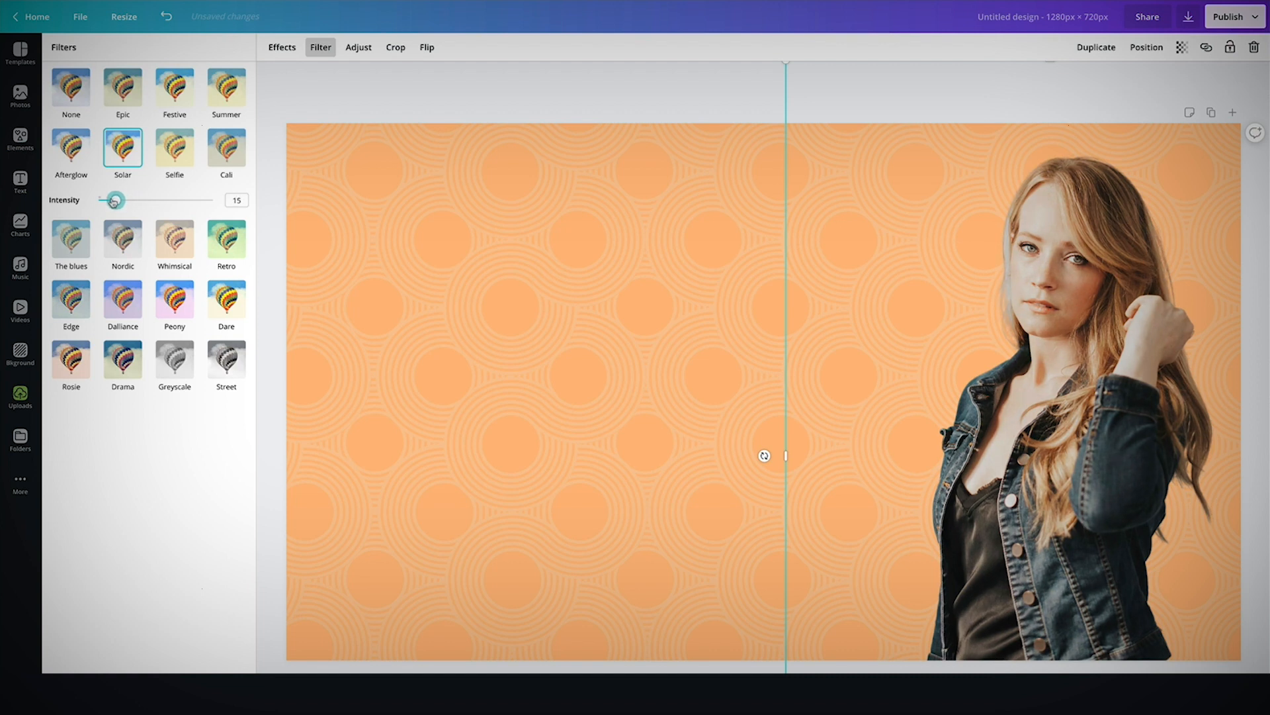
{"action": "left_click", "coordinate": [433, 92]}
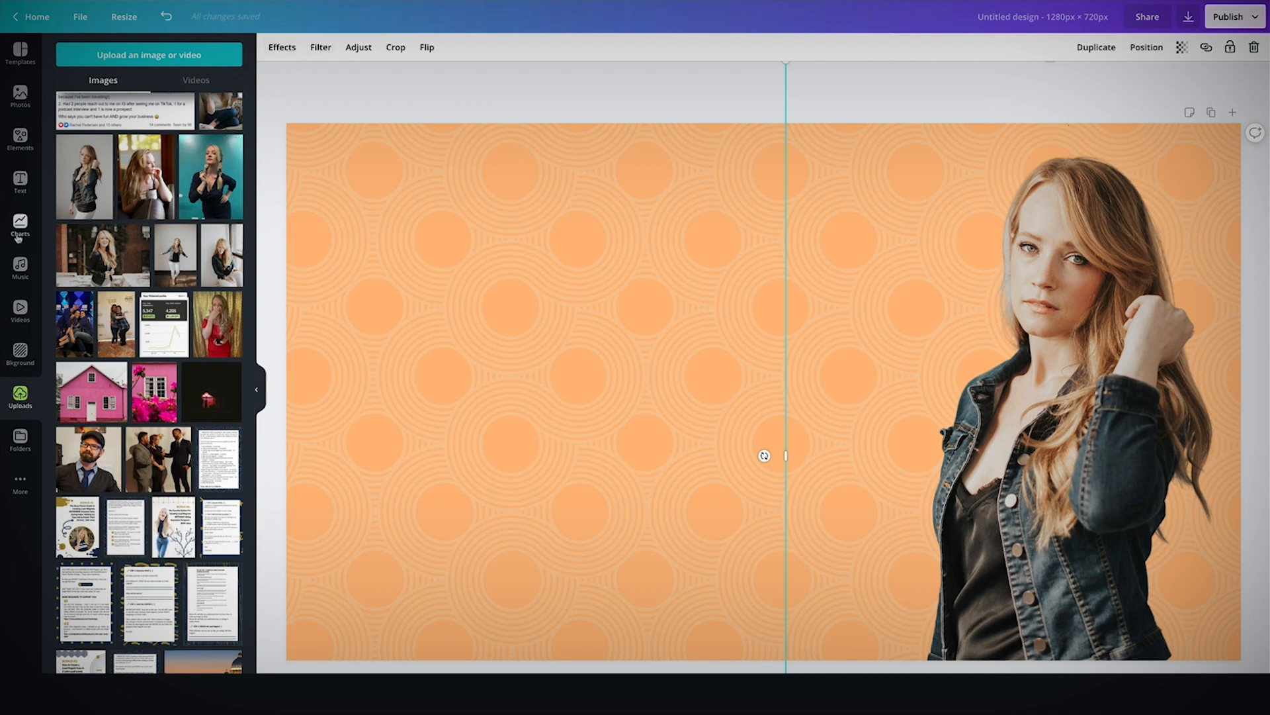
Search the elements for youtube and add red YouTube play-button icons to the design.
{"action": "left_click", "coordinate": [21, 139]}
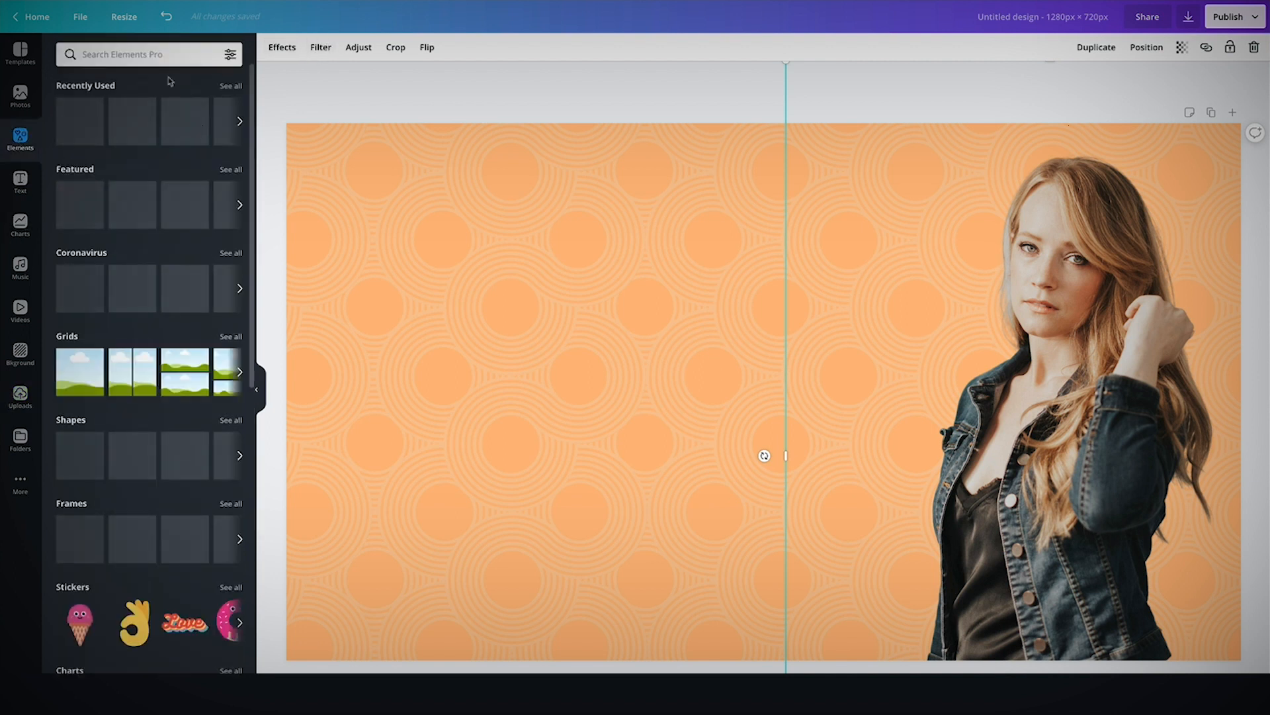
{"action": "left_click", "coordinate": [149, 53]}
{"action": "type", "text": "youtube"}
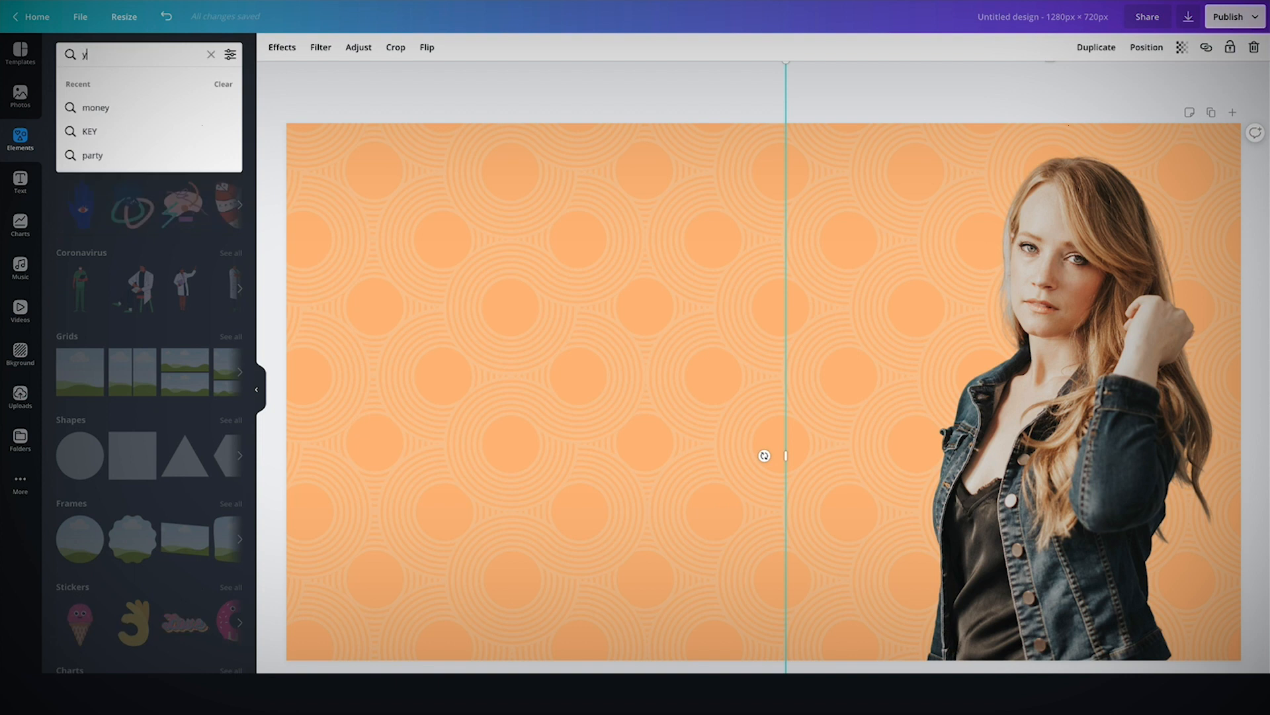
{"action": "key", "text": "Return"}
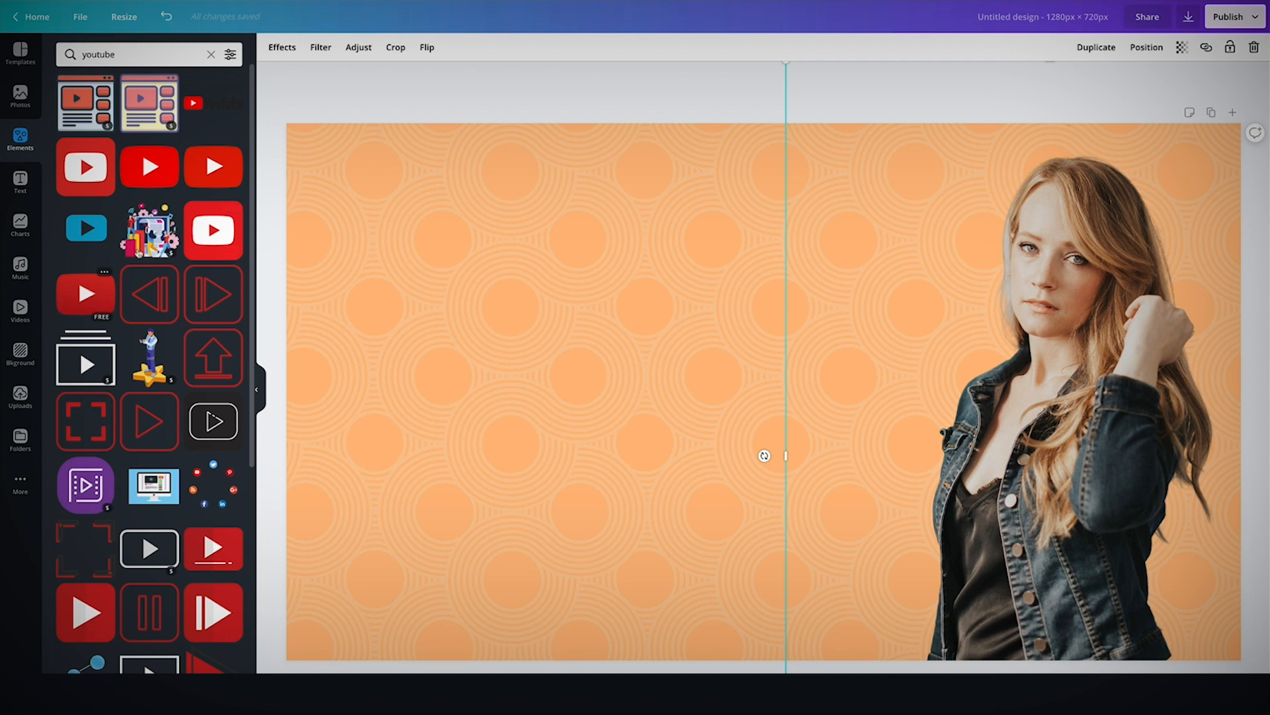
{"action": "left_click", "coordinate": [217, 170]}
{"action": "left_click", "coordinate": [157, 173]}
{"action": "left_click", "coordinate": [96, 169]}
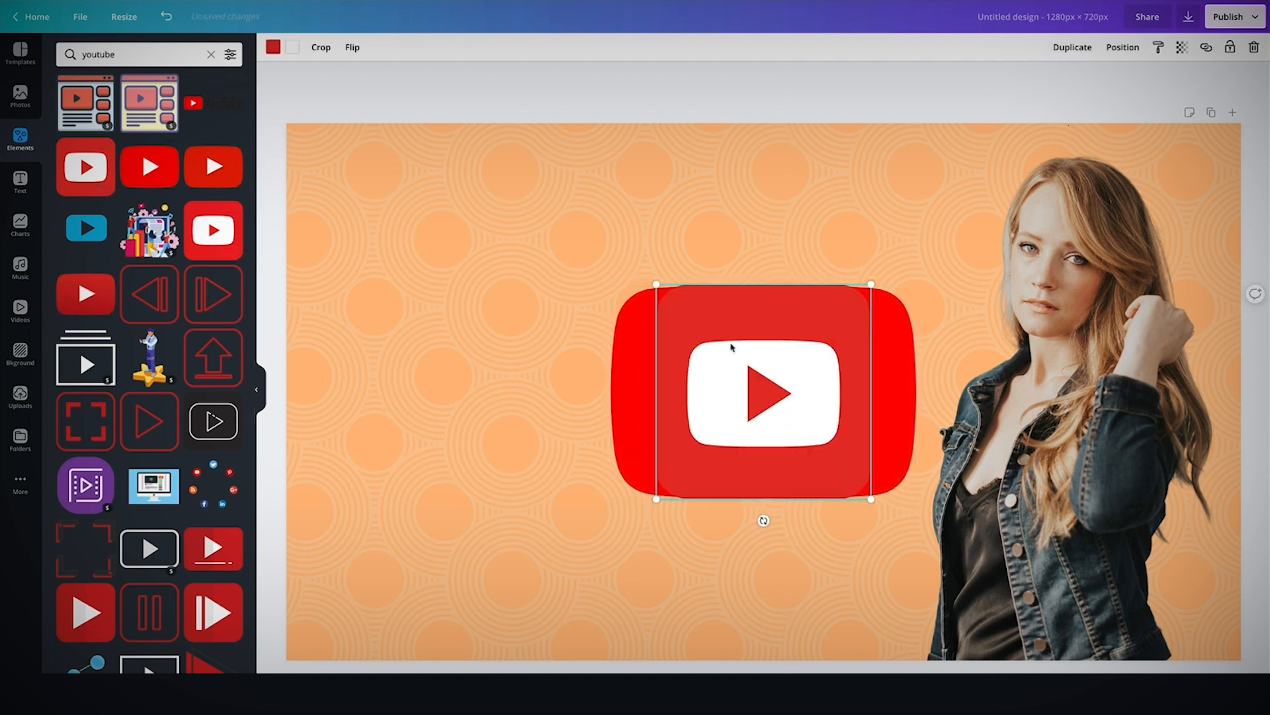
Delete the extra YouTube icons and shrink the remaining red play button into the upper-left corner.
{"action": "key", "text": "Delete"}
{"action": "left_click", "coordinate": [763, 368]}
{"action": "key", "text": "Delete"}
{"action": "left_click", "coordinate": [786, 364]}
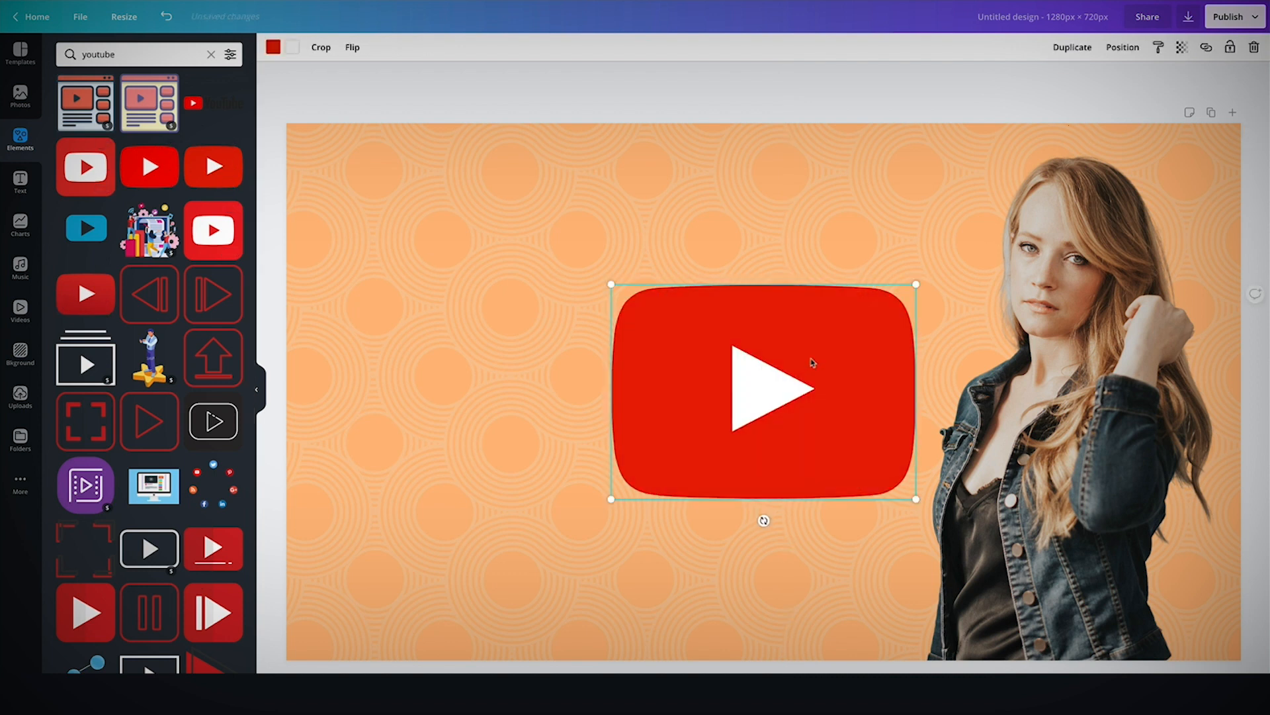
{"action": "left_click_drag", "start_coordinate": [915, 284], "coordinate": [749, 403]}
{"action": "left_click_drag", "start_coordinate": [693, 436], "coordinate": [389, 171]}
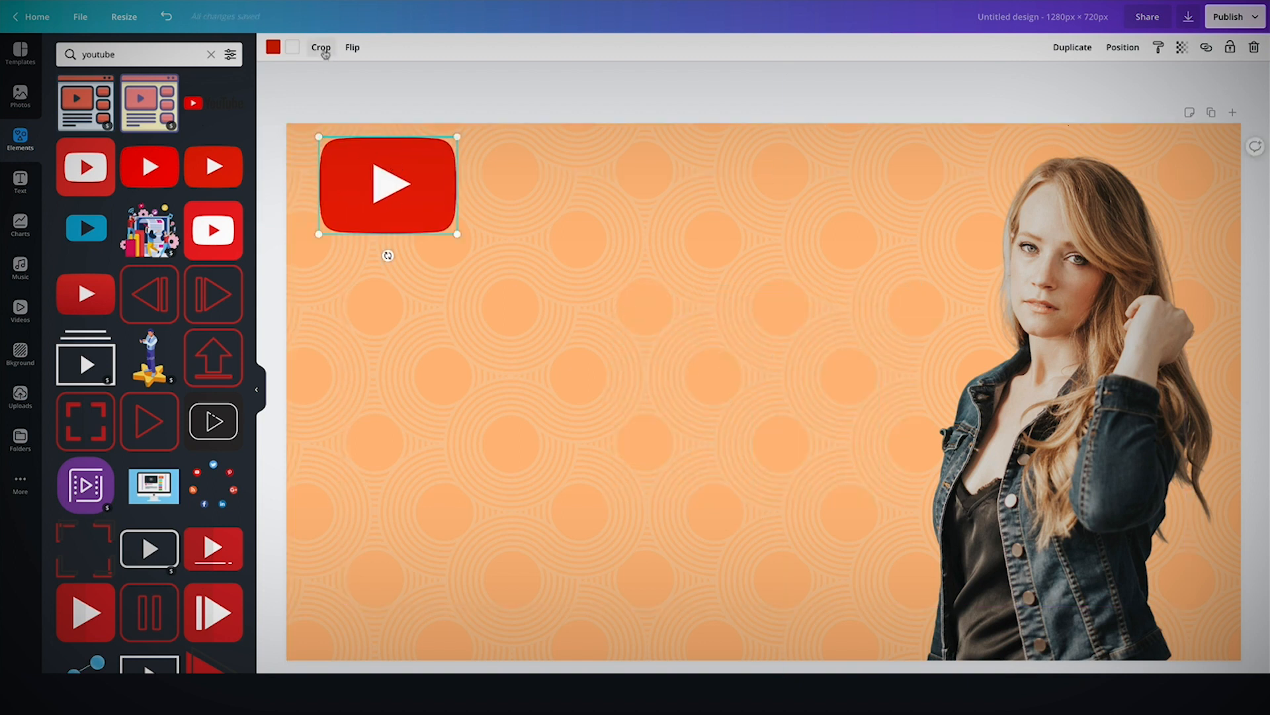
Lower the play button's transparency and move it, slightly tilted, to the left side of the canvas.
{"action": "left_click", "coordinate": [1182, 47]}
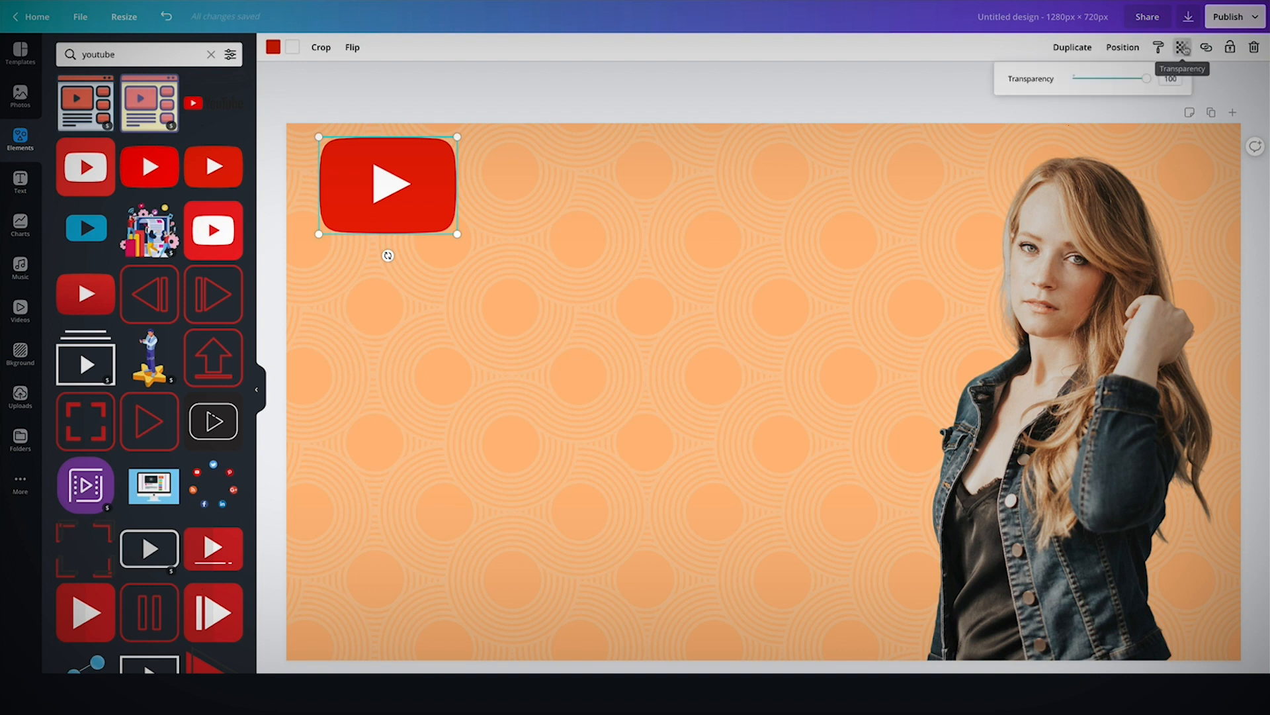
{"action": "left_click_drag", "start_coordinate": [1149, 82], "coordinate": [1093, 81]}
{"action": "left_click_drag", "start_coordinate": [423, 194], "coordinate": [468, 415]}
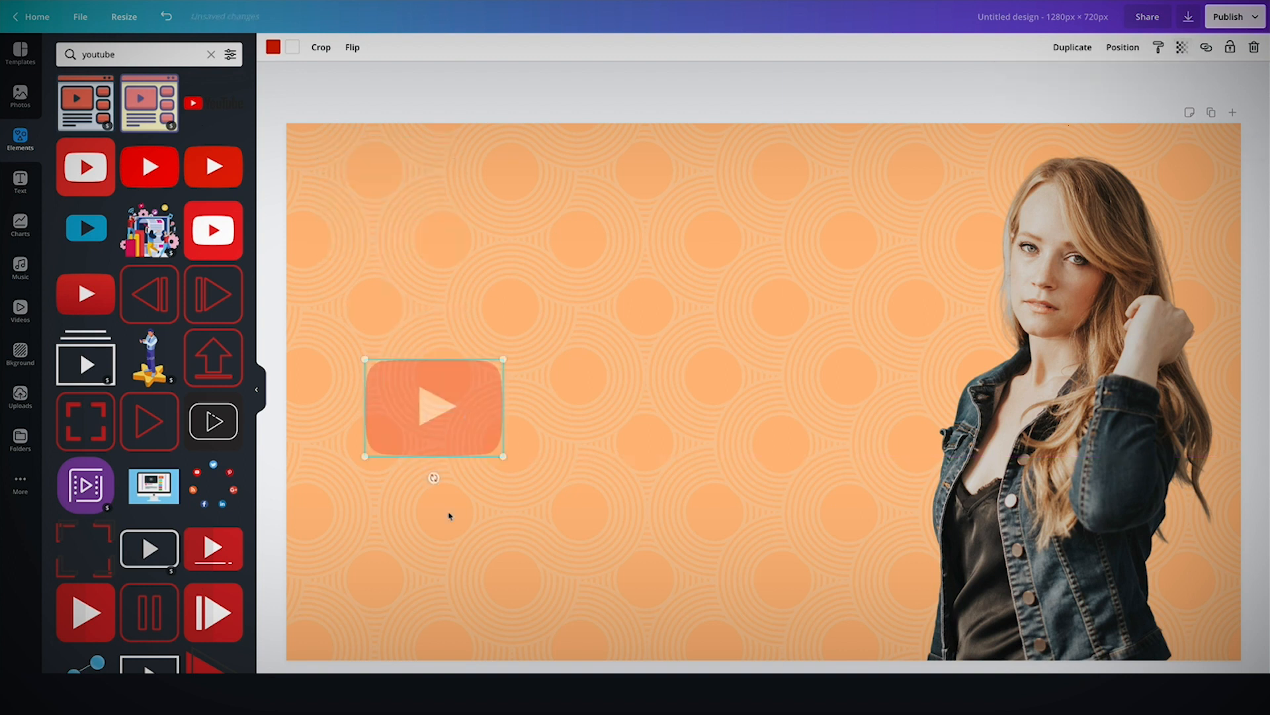
{"action": "left_click_drag", "start_coordinate": [434, 477], "coordinate": [462, 471]}
Duplicate the faded play button several times, rotating and scattering the copies around the left side.
{"action": "left_click_drag", "start_coordinate": [477, 389], "coordinate": [563, 307]}
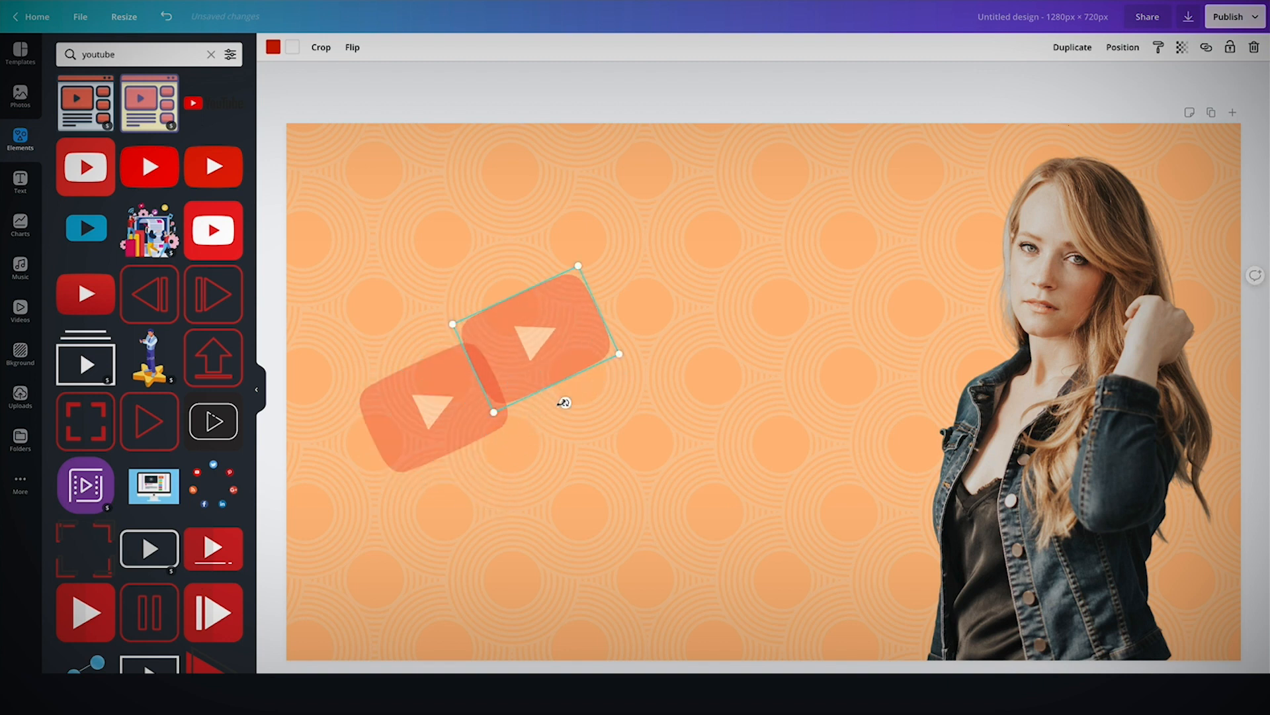
{"action": "left_click_drag", "start_coordinate": [564, 402], "coordinate": [519, 404]}
{"action": "left_click_drag", "start_coordinate": [513, 356], "coordinate": [360, 246]}
{"action": "key", "text": "ctrl+d"}
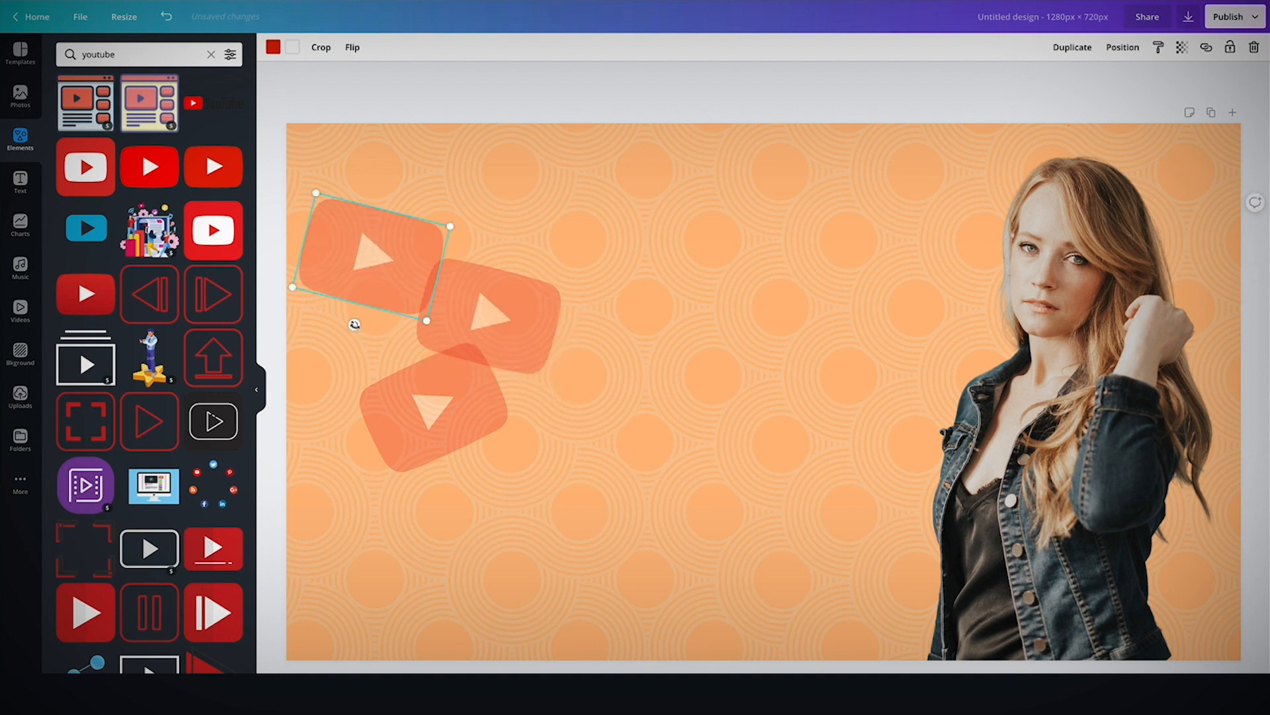
{"action": "left_click_drag", "start_coordinate": [355, 325], "coordinate": [406, 313]}
{"action": "key", "text": "ctrl+d"}
{"action": "left_click_drag", "start_coordinate": [368, 252], "coordinate": [516, 207]}
{"action": "key", "text": "ctrl+d"}
{"action": "left_click_drag", "start_coordinate": [510, 295], "coordinate": [519, 303]}
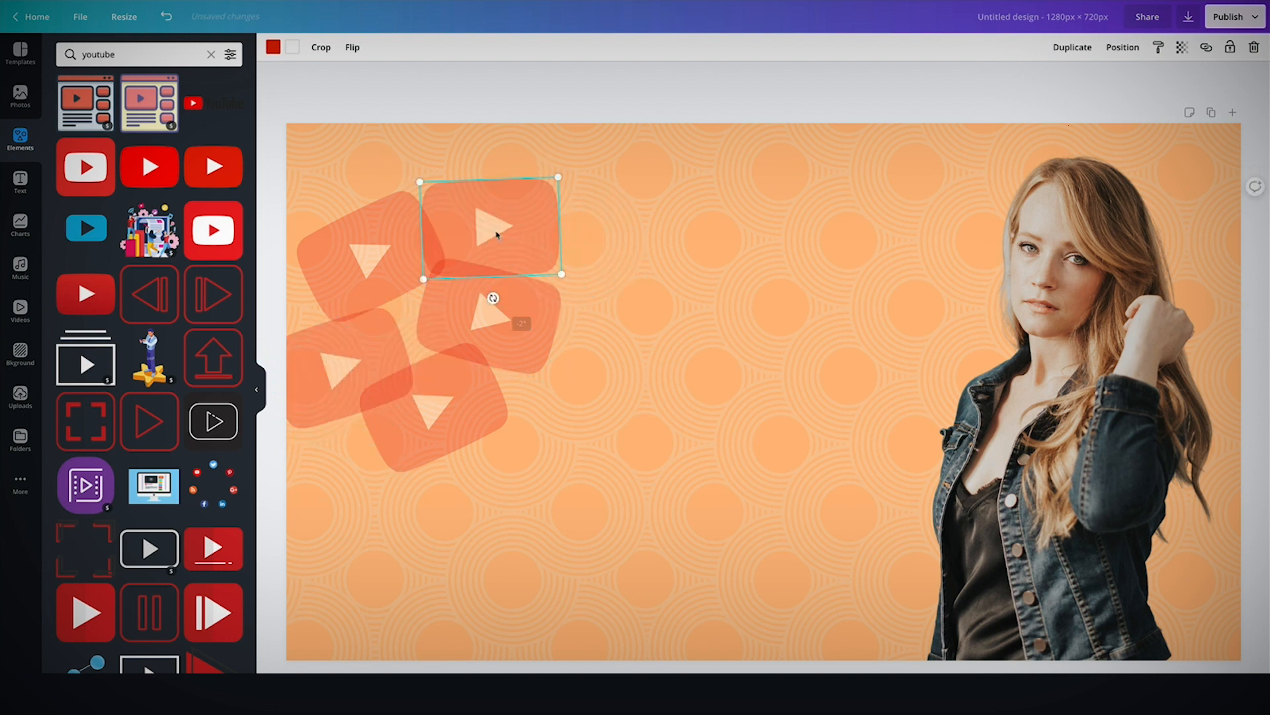
Add more faded play-button copies and arrange them into a loose overlapping cluster.
{"action": "left_click_drag", "start_coordinate": [496, 234], "coordinate": [511, 213]}
{"action": "key", "text": "ctrl+d"}
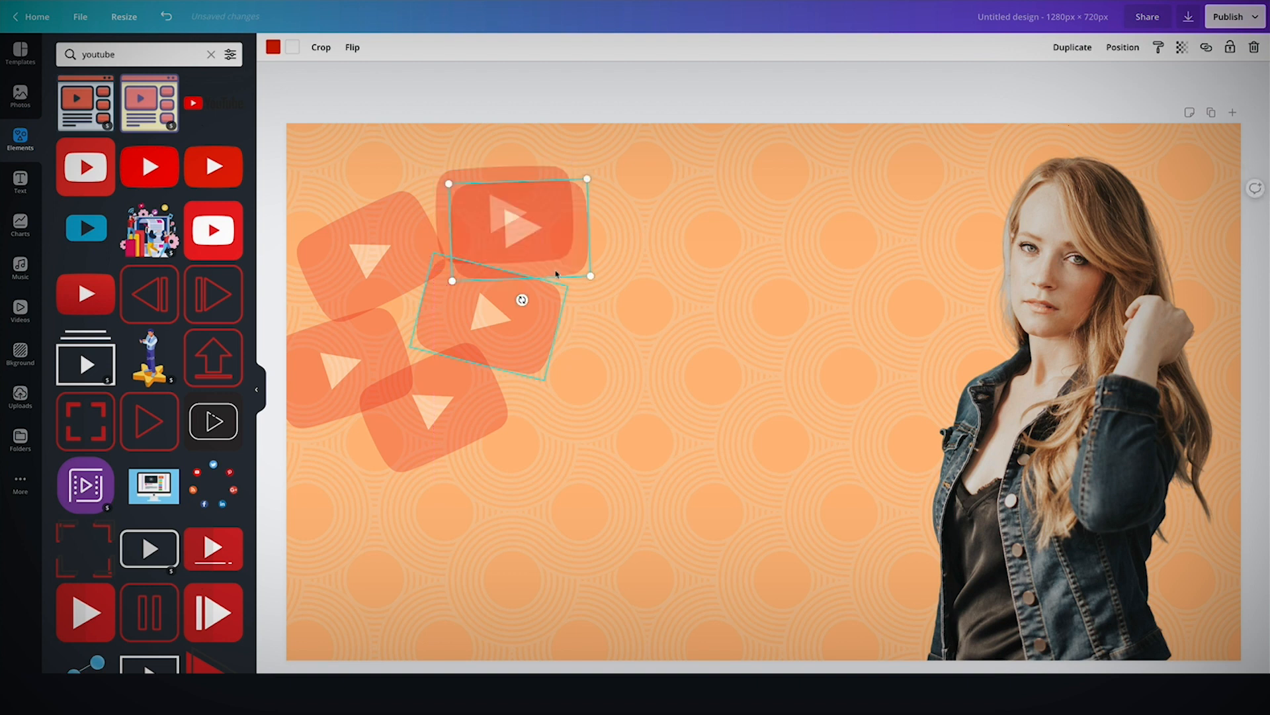
{"action": "left_click_drag", "start_coordinate": [641, 352], "coordinate": [606, 325]}
{"action": "key", "text": "ctrl+d"}
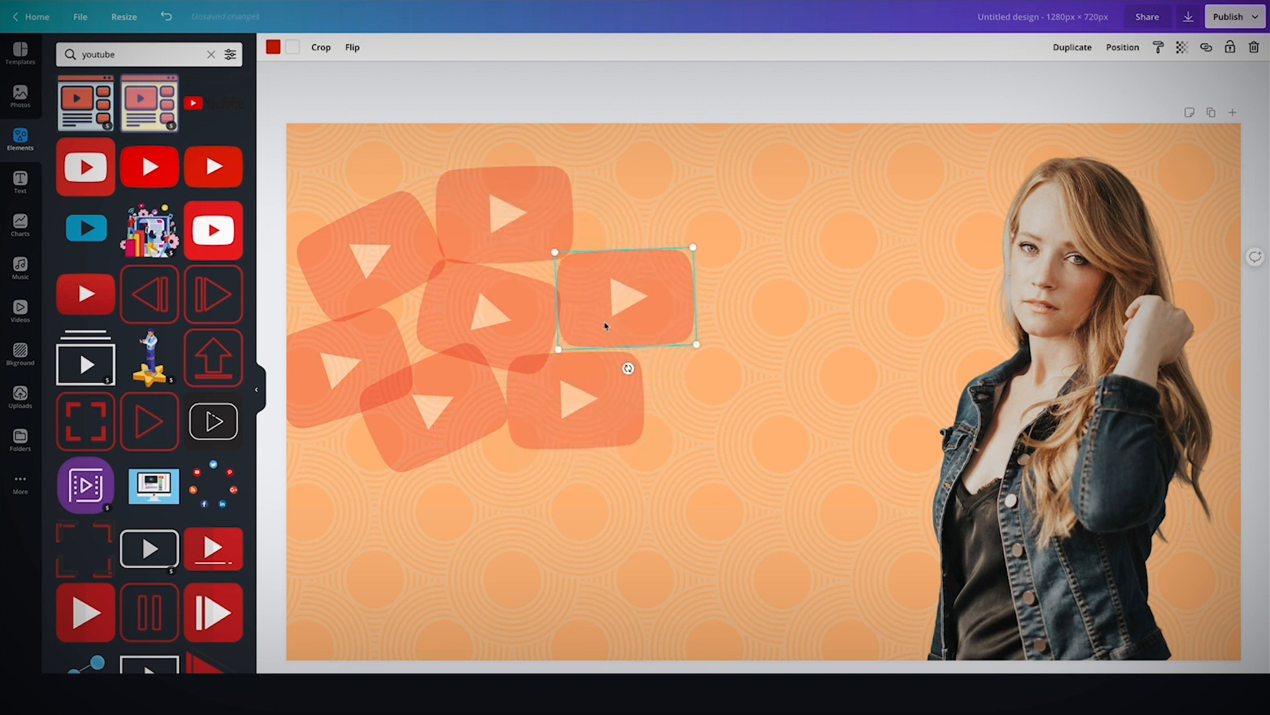
{"action": "left_click", "coordinate": [581, 425]}
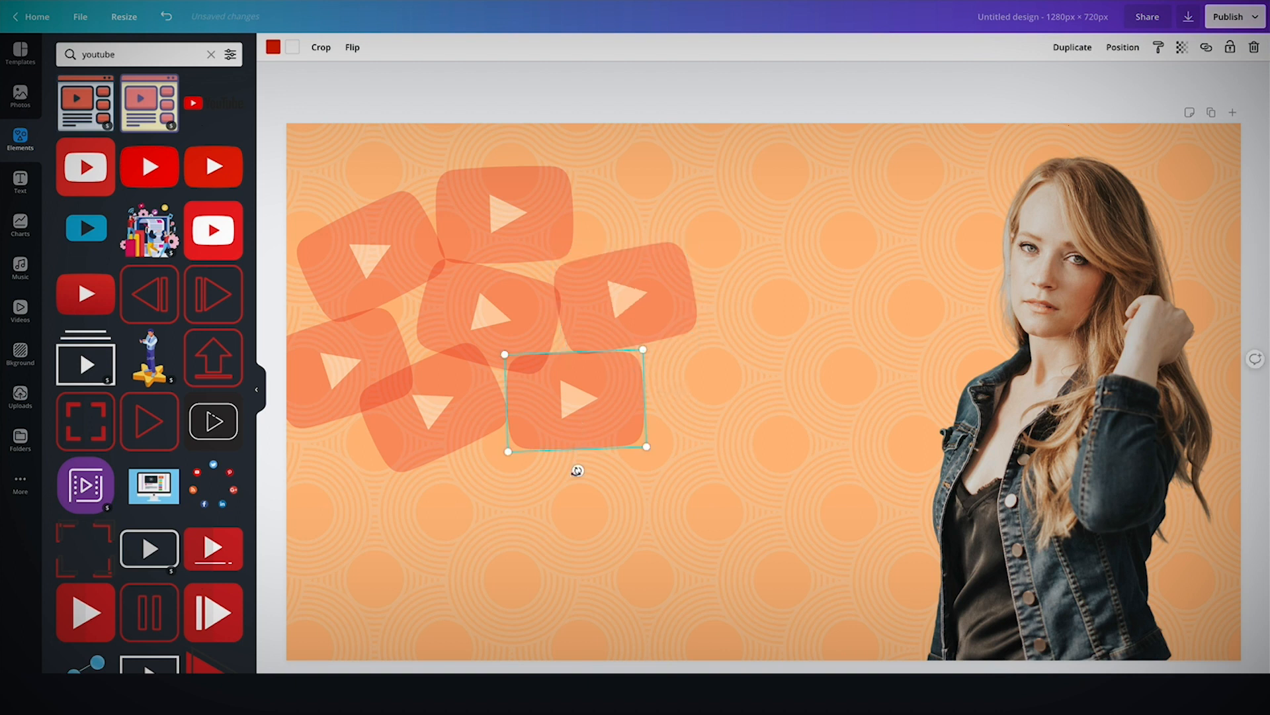
{"action": "left_click_drag", "start_coordinate": [579, 470], "coordinate": [583, 471]}
Select all the faded play buttons and move the whole cluster down to the bottom-left corner.
{"action": "left_click", "coordinate": [382, 163]}
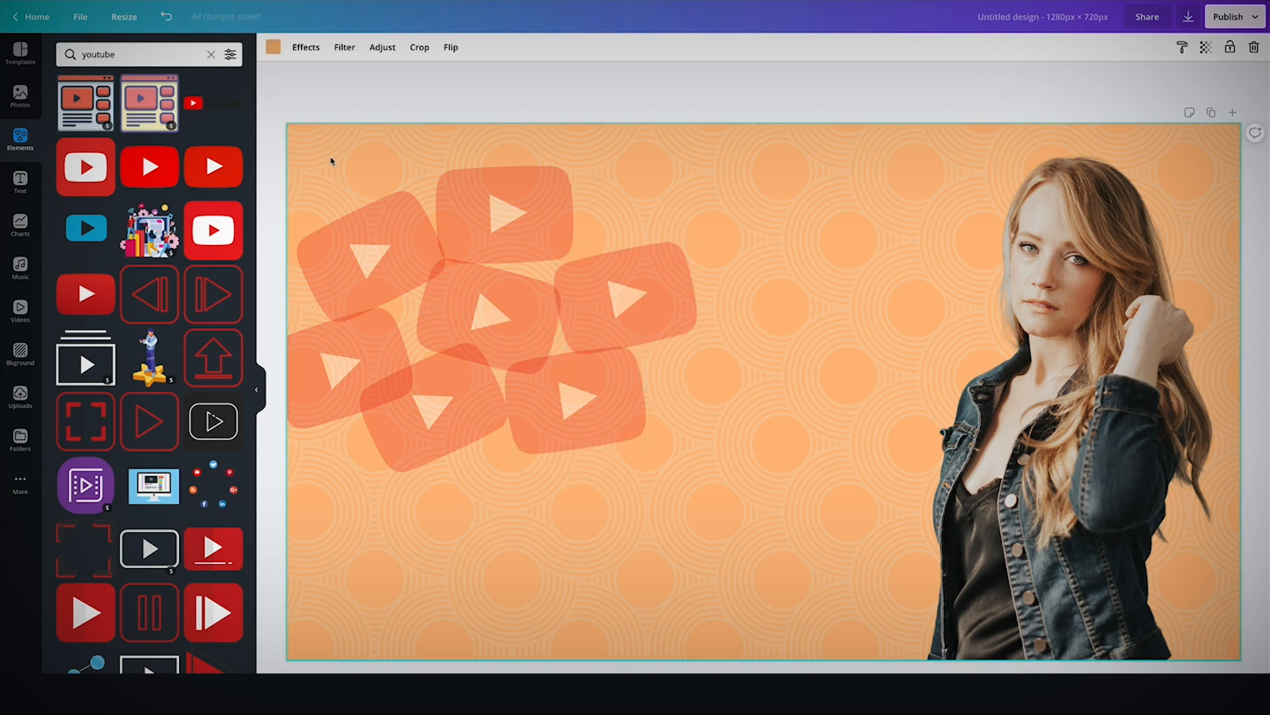
{"action": "left_click_drag", "start_coordinate": [331, 161], "coordinate": [685, 526]}
{"action": "left_click_drag", "start_coordinate": [618, 304], "coordinate": [607, 526]}
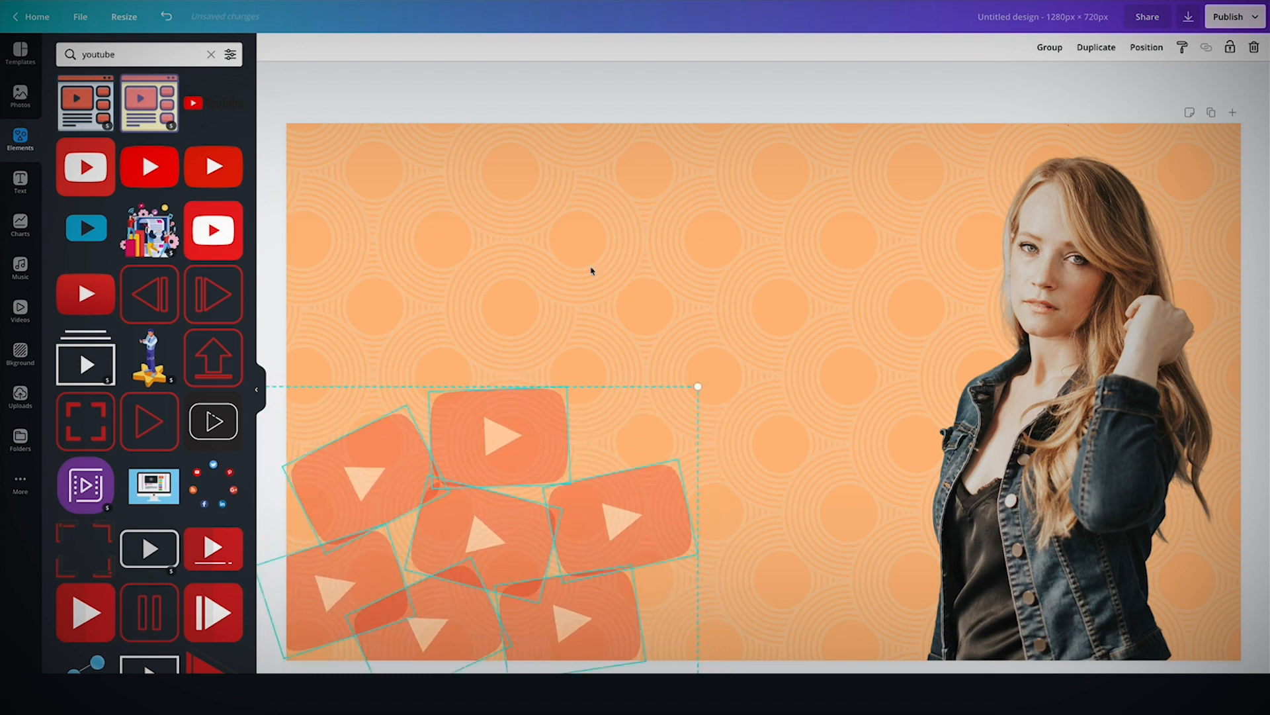
{"action": "left_click", "coordinate": [592, 273]}
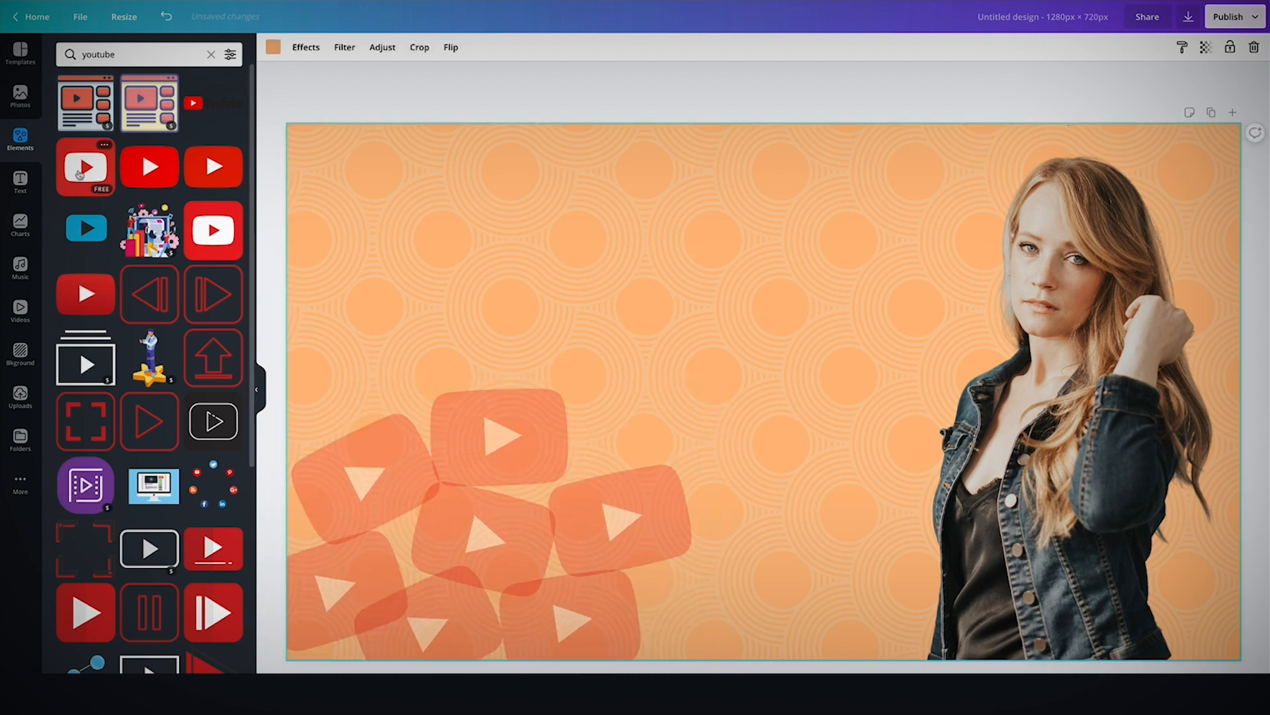
{"action": "left_click", "coordinate": [21, 184]}
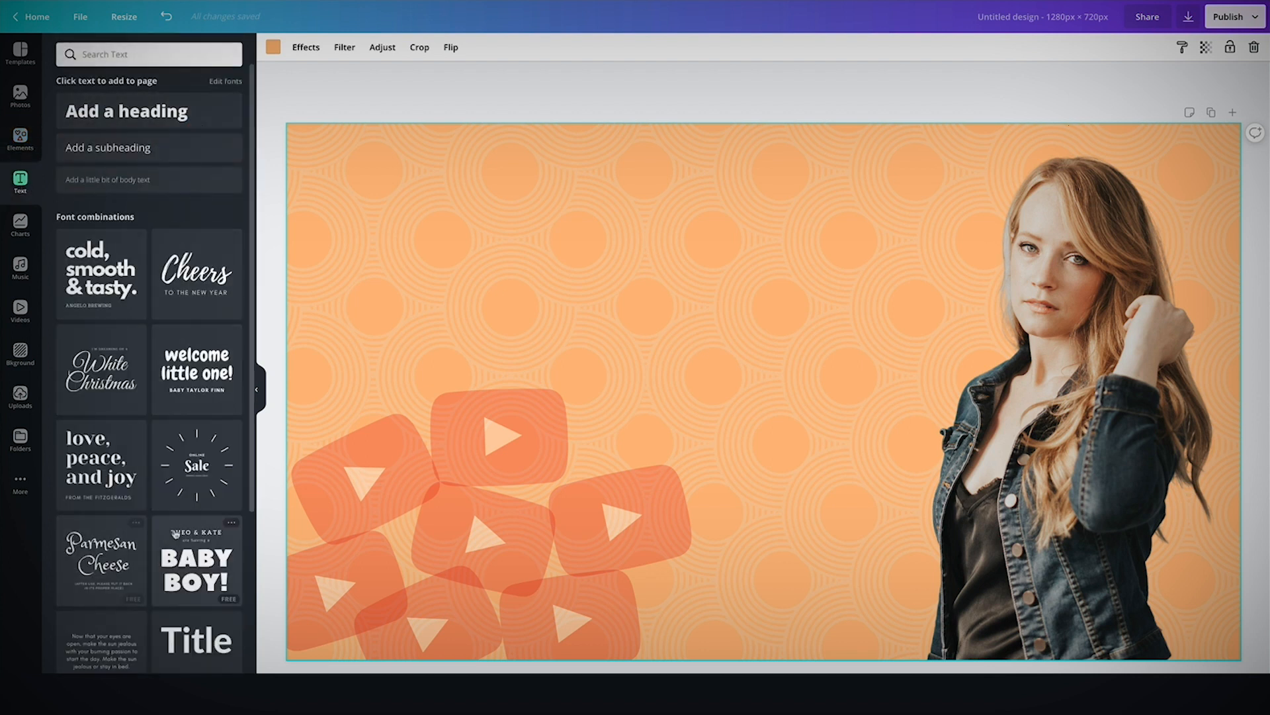
{"action": "scroll", "coordinate": [116, 596], "scroll_direction": "down", "scroll_amount": 5}
{"action": "scroll", "coordinate": [122, 623], "scroll_direction": "down", "scroll_amount": 2}
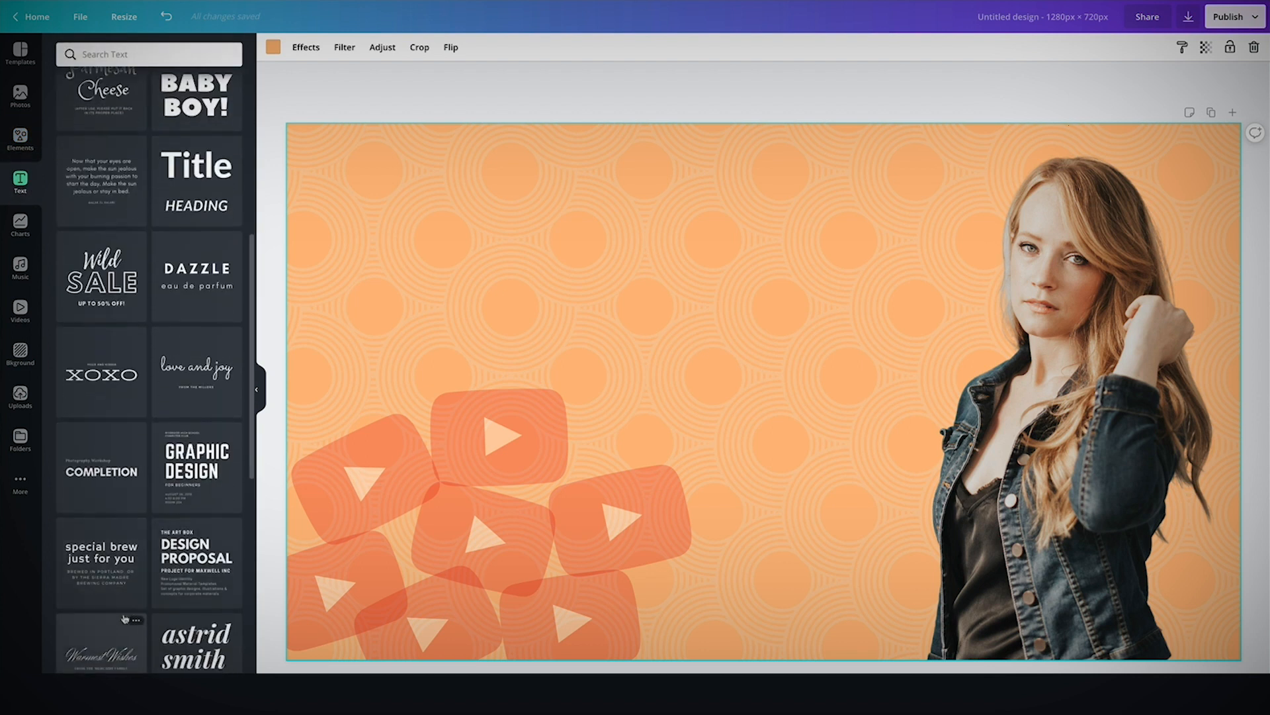
{"action": "scroll", "coordinate": [116, 530], "scroll_direction": "up", "scroll_amount": 1}
Add a square shape, flatten it into a wide rectangle about 186 px tall and place it near the top.
{"action": "left_click", "coordinate": [21, 139]}
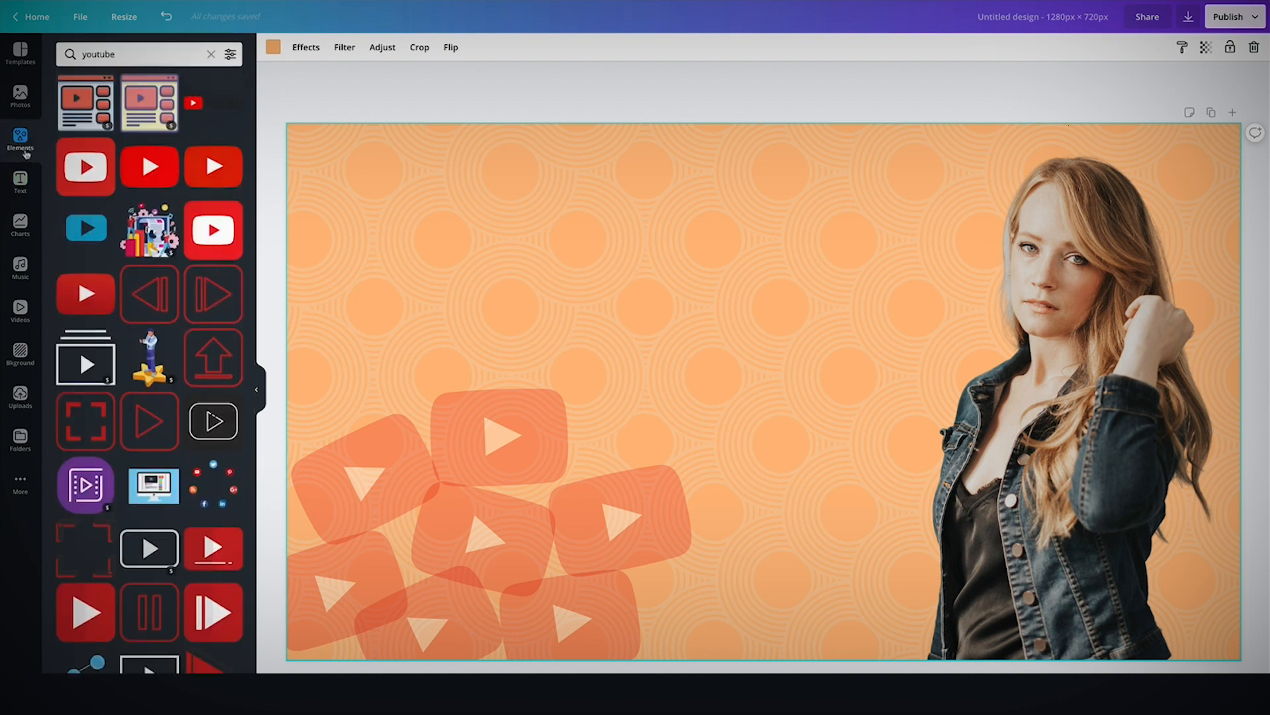
{"action": "left_click", "coordinate": [211, 54]}
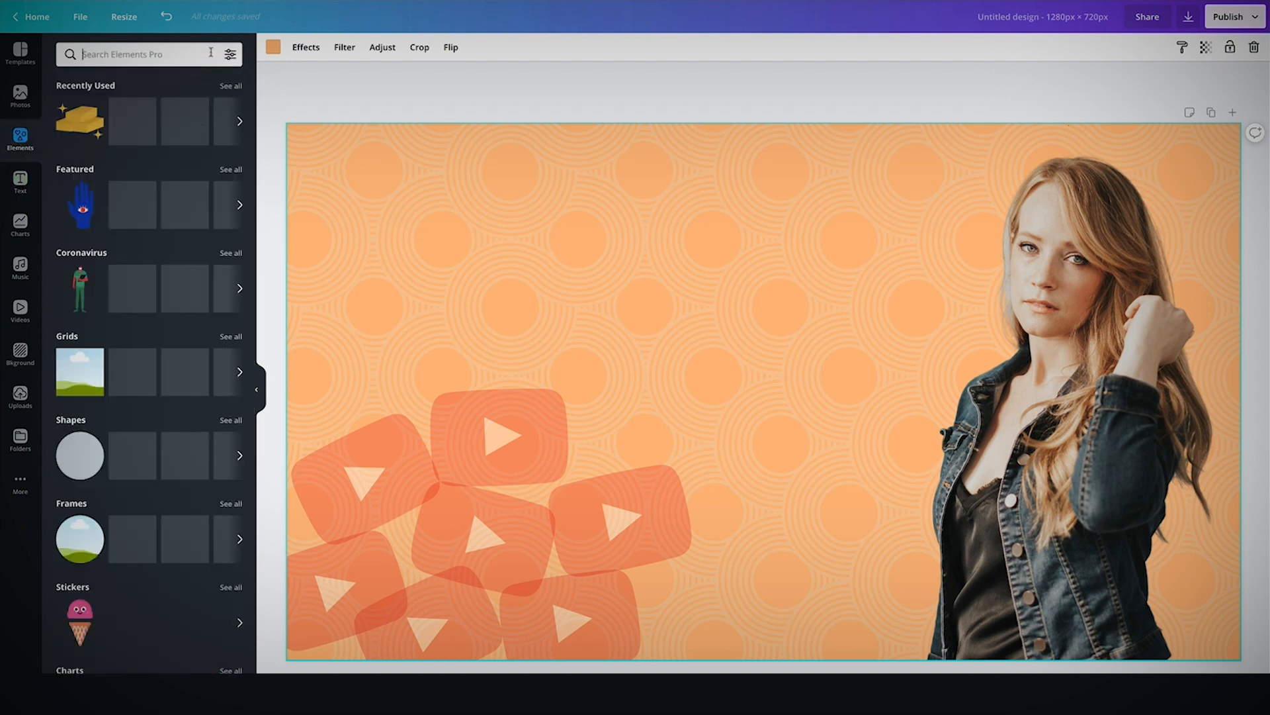
{"action": "left_click", "coordinate": [133, 455]}
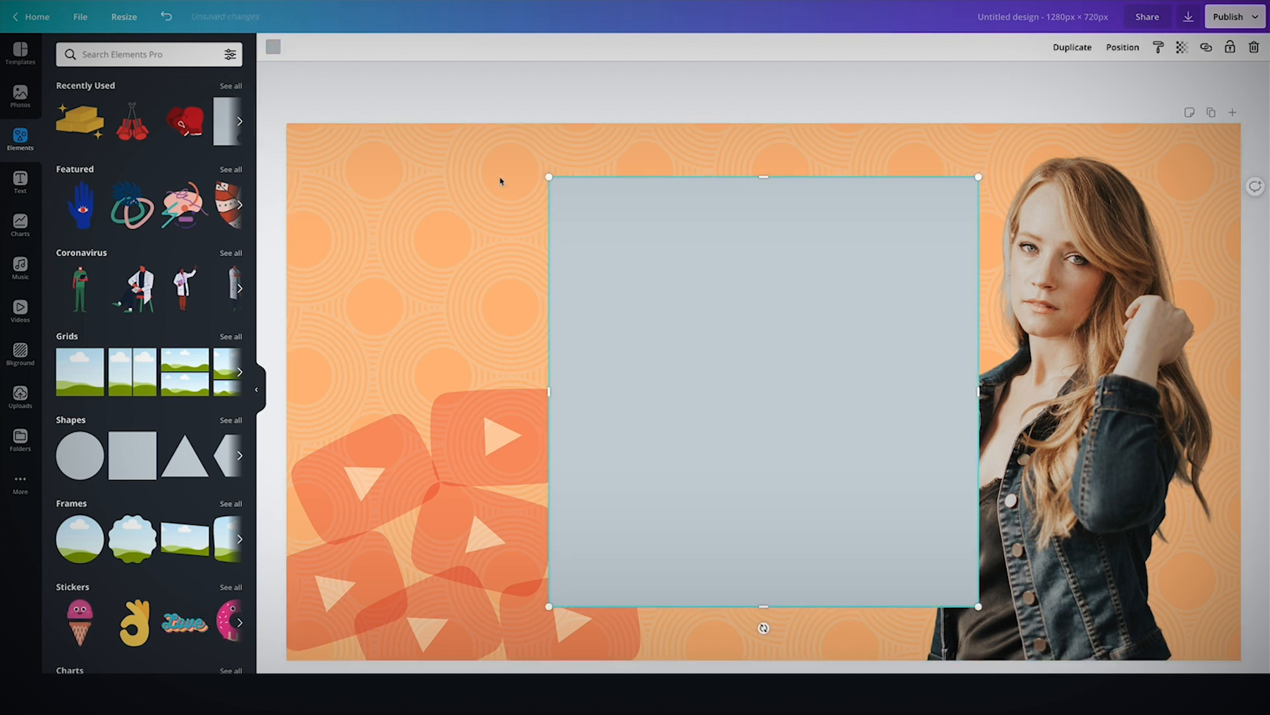
{"action": "left_click_drag", "start_coordinate": [765, 177], "coordinate": [805, 462]}
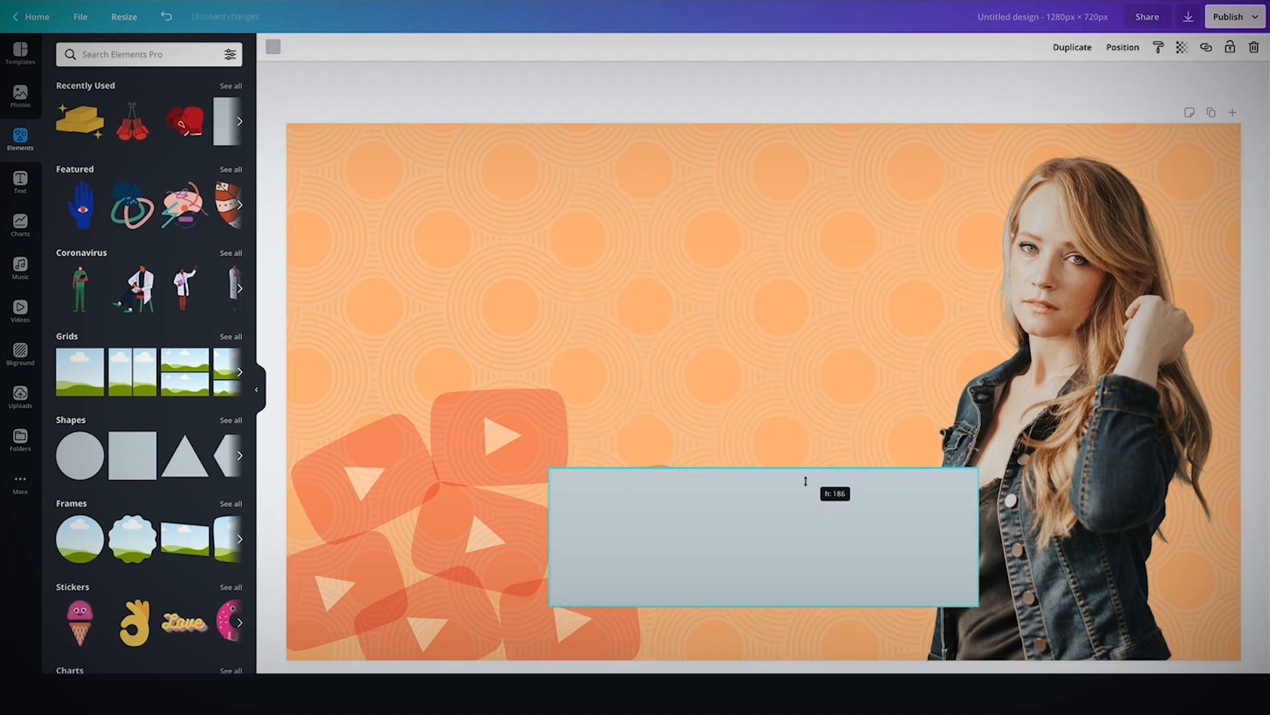
{"action": "left_click_drag", "start_coordinate": [814, 509], "coordinate": [657, 208]}
Fill the rectangle with the near-black colour from the photo colours.
{"action": "left_click", "coordinate": [274, 47]}
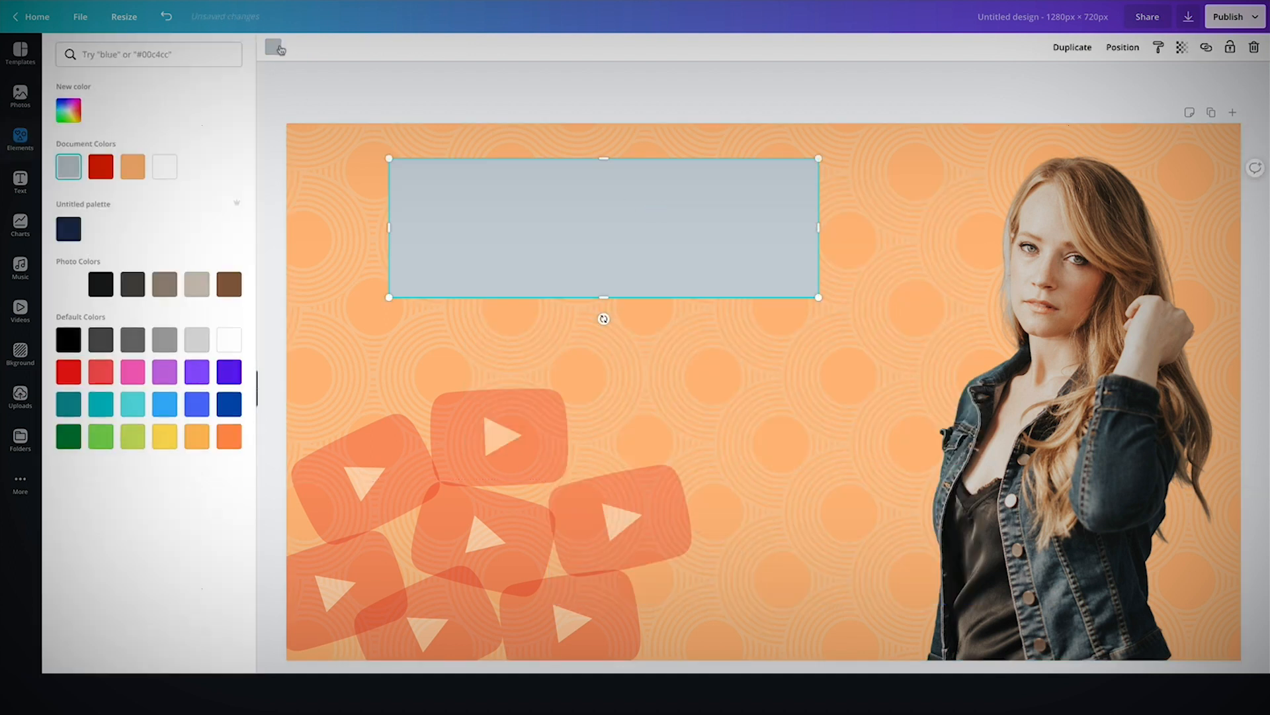
{"action": "left_click", "coordinate": [102, 284]}
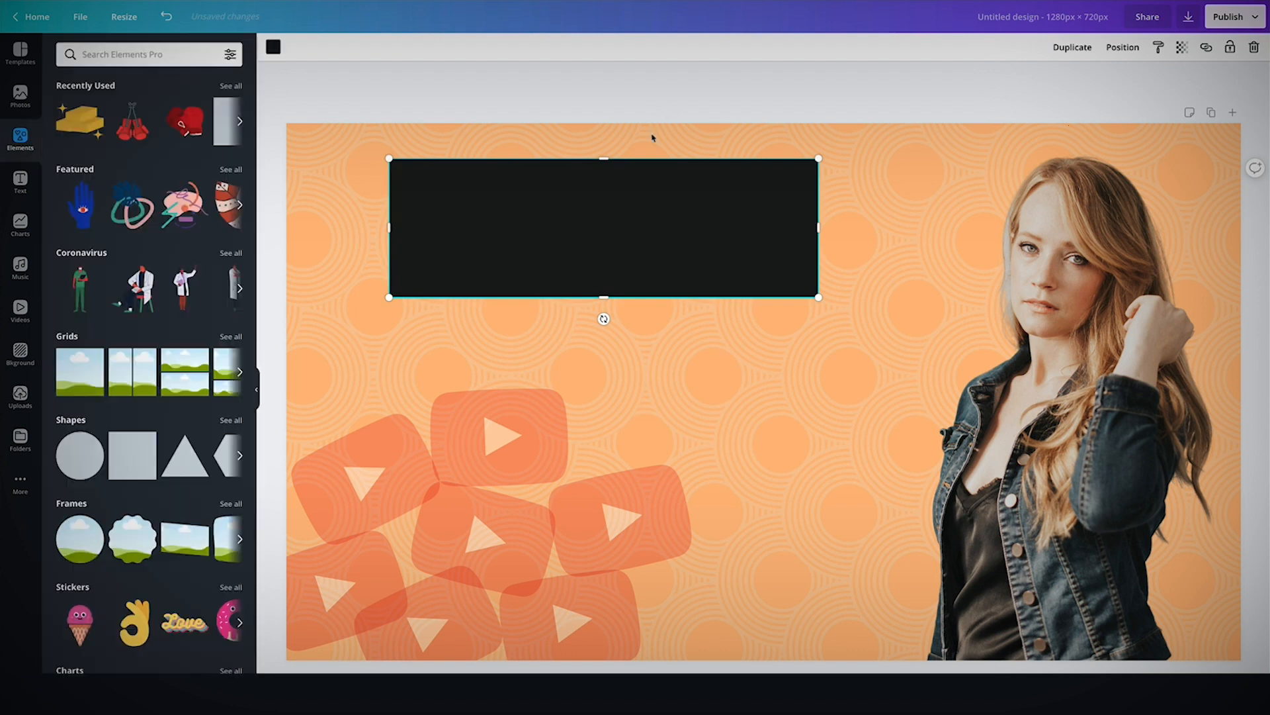
{"action": "left_click", "coordinate": [677, 218]}
{"action": "left_click", "coordinate": [615, 226]}
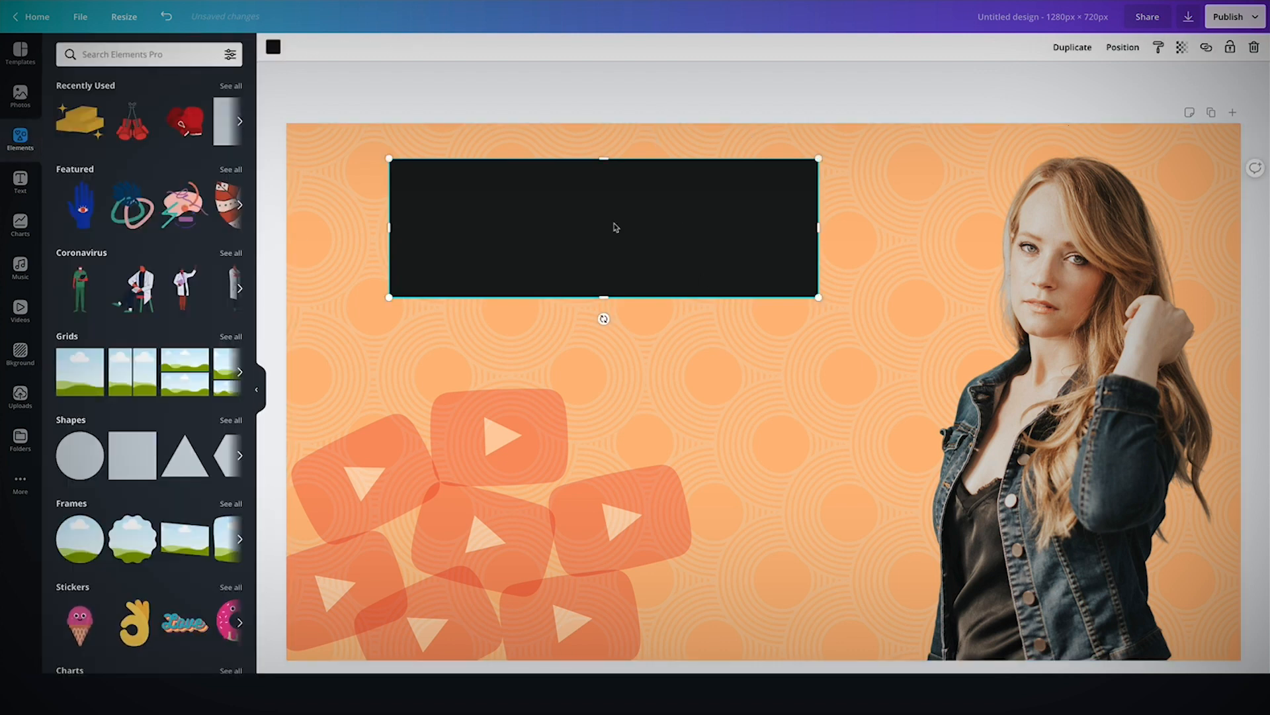
Duplicate the black rectangle twice to stack three bars down the left-centre of the canvas.
{"action": "key", "text": "ctrl+d"}
{"action": "left_click_drag", "start_coordinate": [609, 245], "coordinate": [604, 519]}
{"action": "key", "text": "ctrl+d"}
Add a heading reading HOW TO CREATE and place it inside the top black bar.
{"action": "left_click", "coordinate": [22, 183]}
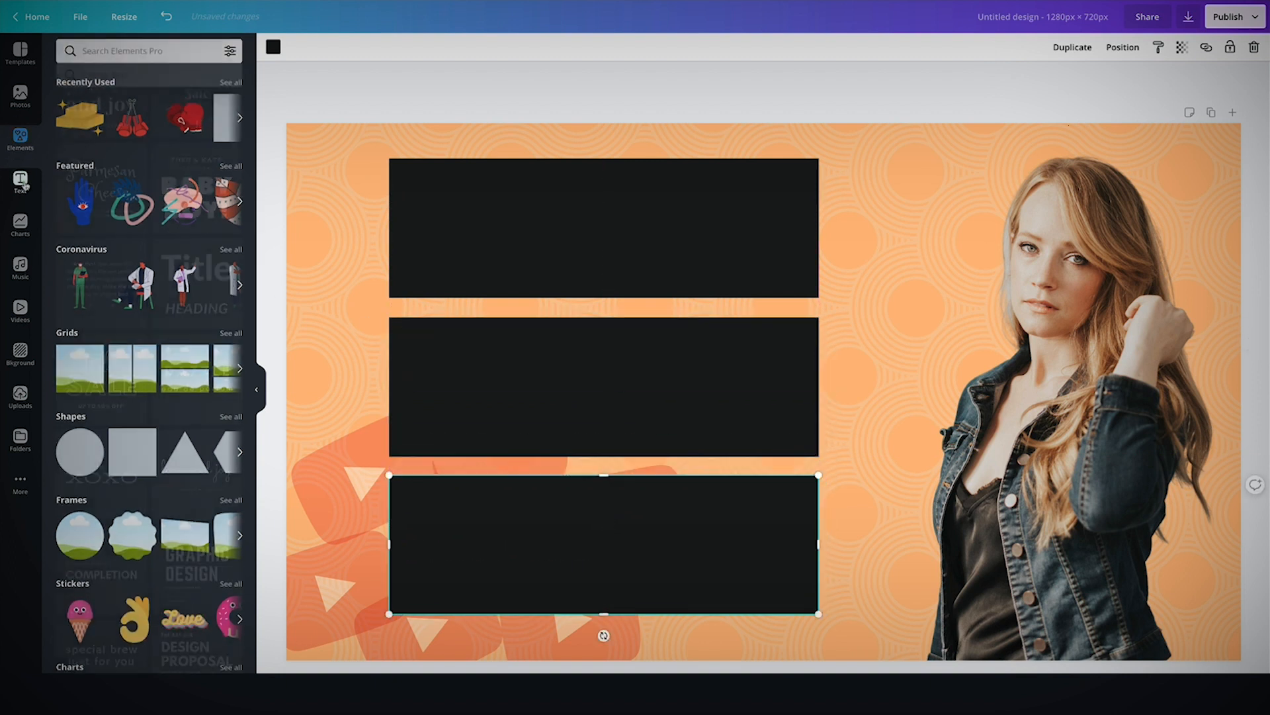
{"action": "left_click", "coordinate": [145, 116]}
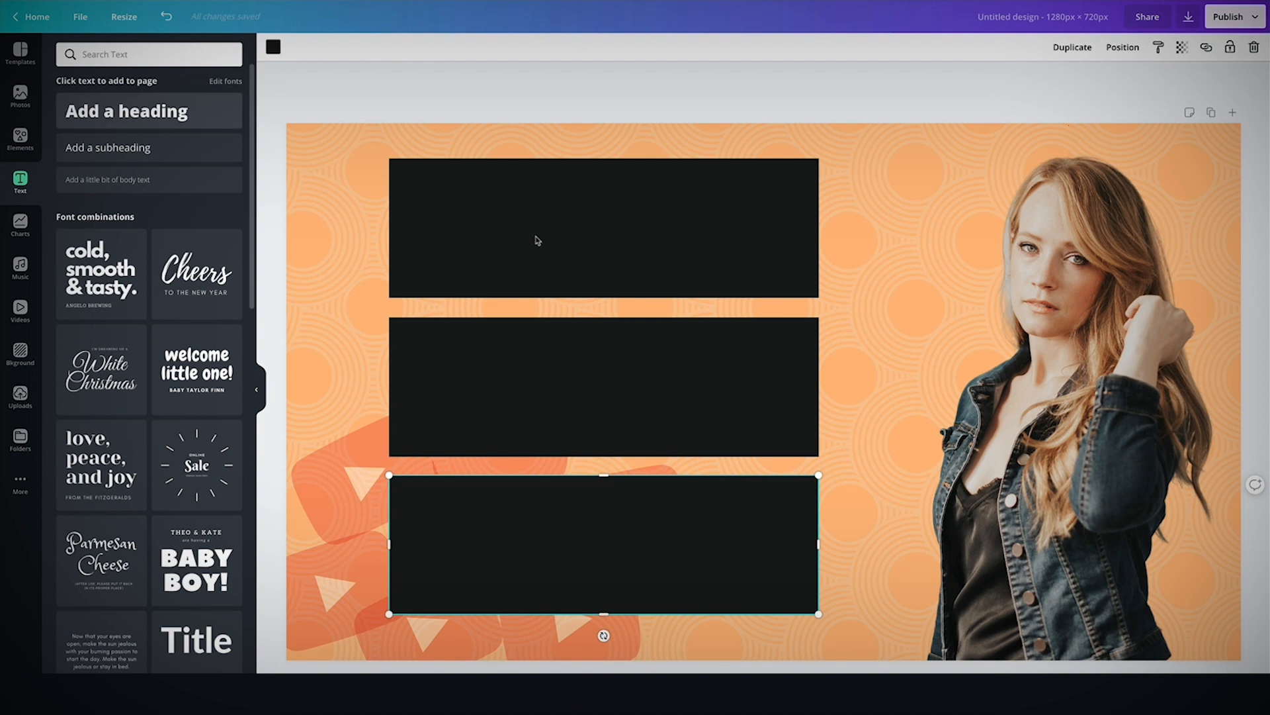
{"action": "left_click", "coordinate": [887, 401]}
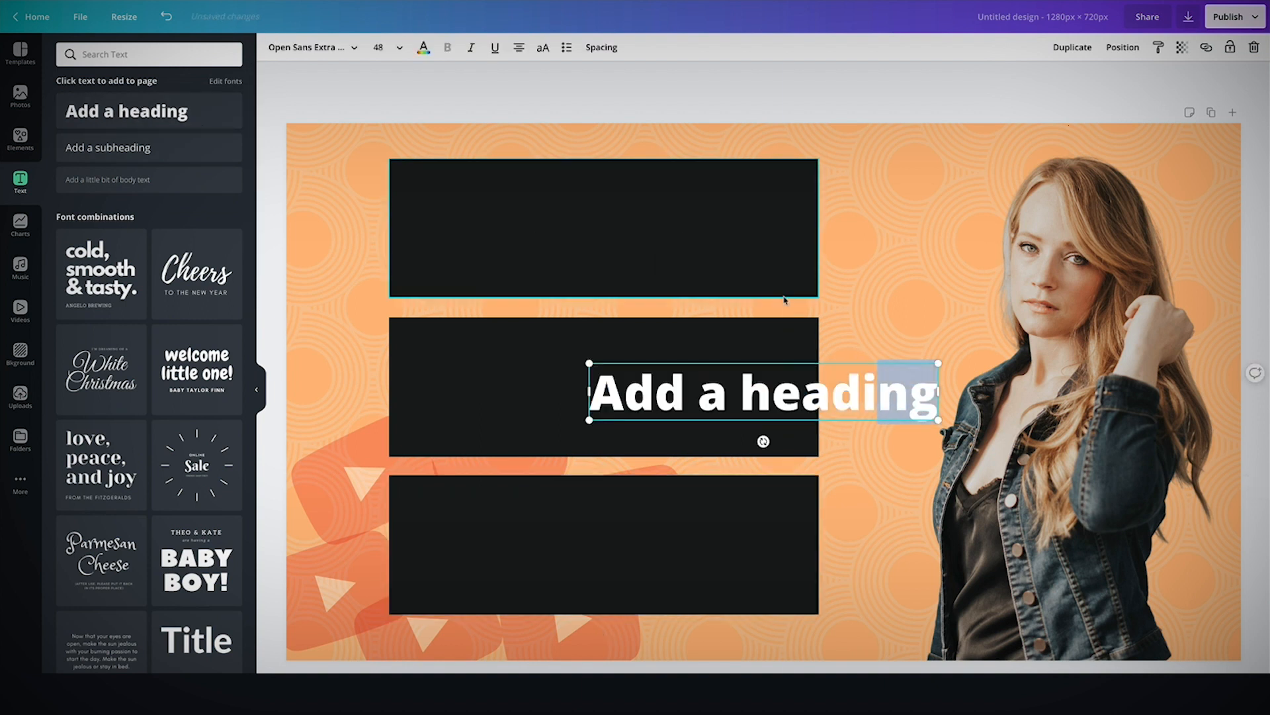
{"action": "double_click", "coordinate": [856, 399]}
{"action": "triple_click", "coordinate": [854, 399]}
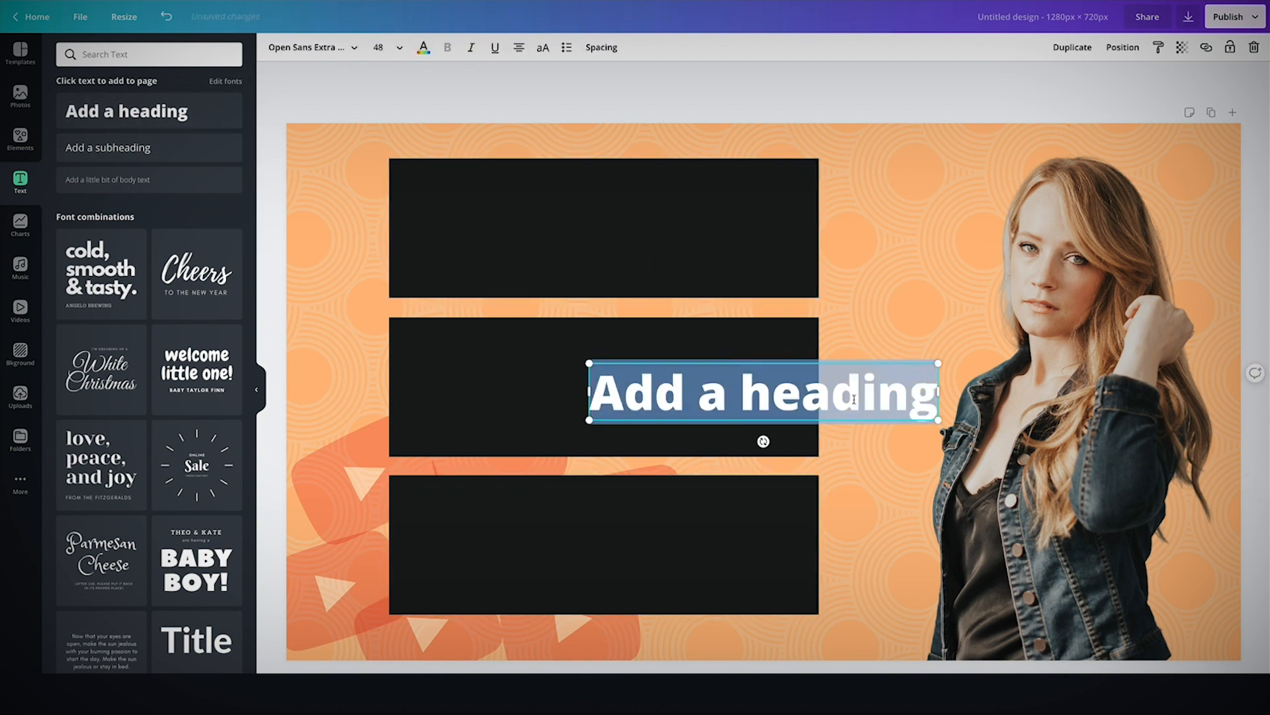
{"action": "type", "text": "HOW TO C"}
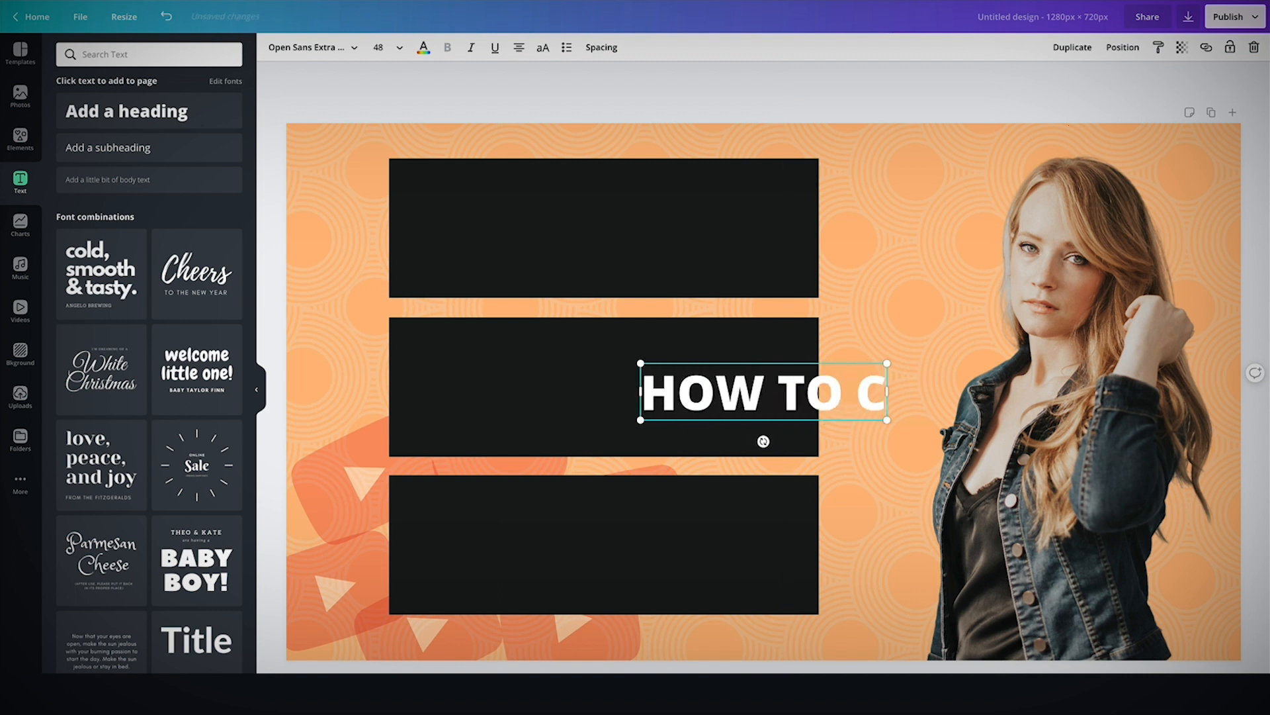
{"action": "type", "text": "REATE"}
{"action": "left_click", "coordinate": [951, 215]}
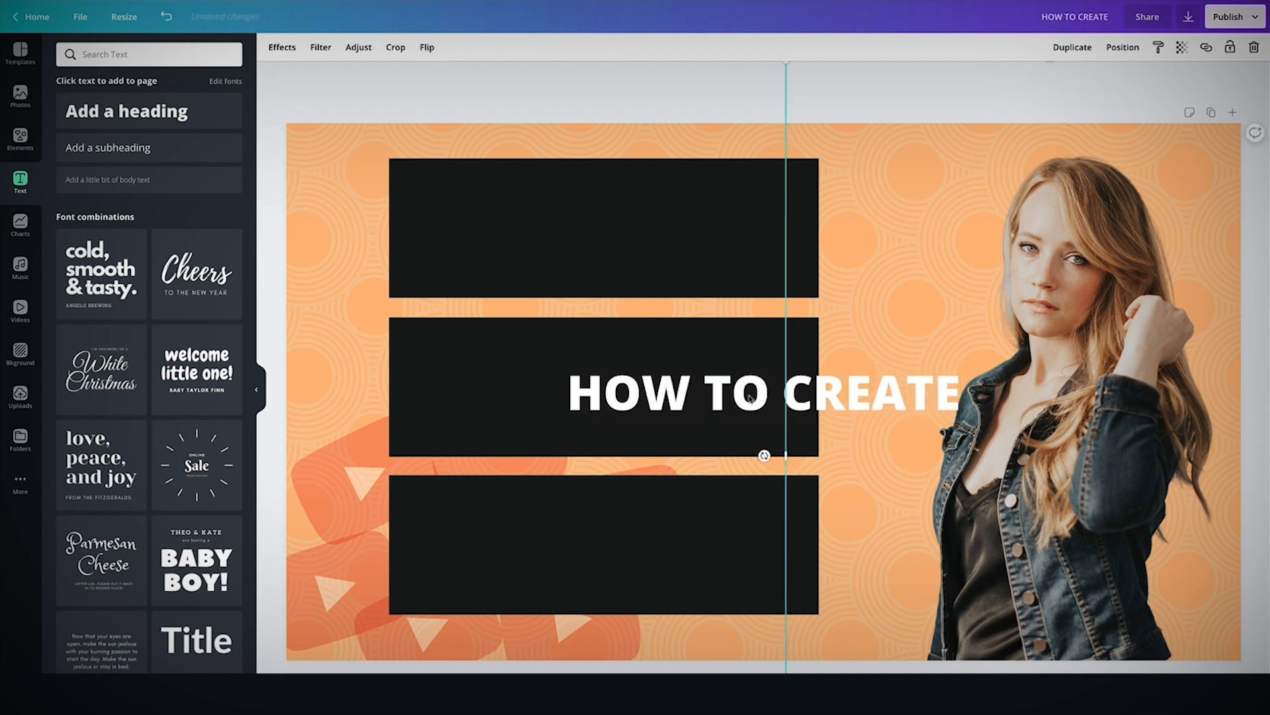
{"action": "left_click_drag", "start_coordinate": [730, 397], "coordinate": [561, 226]}
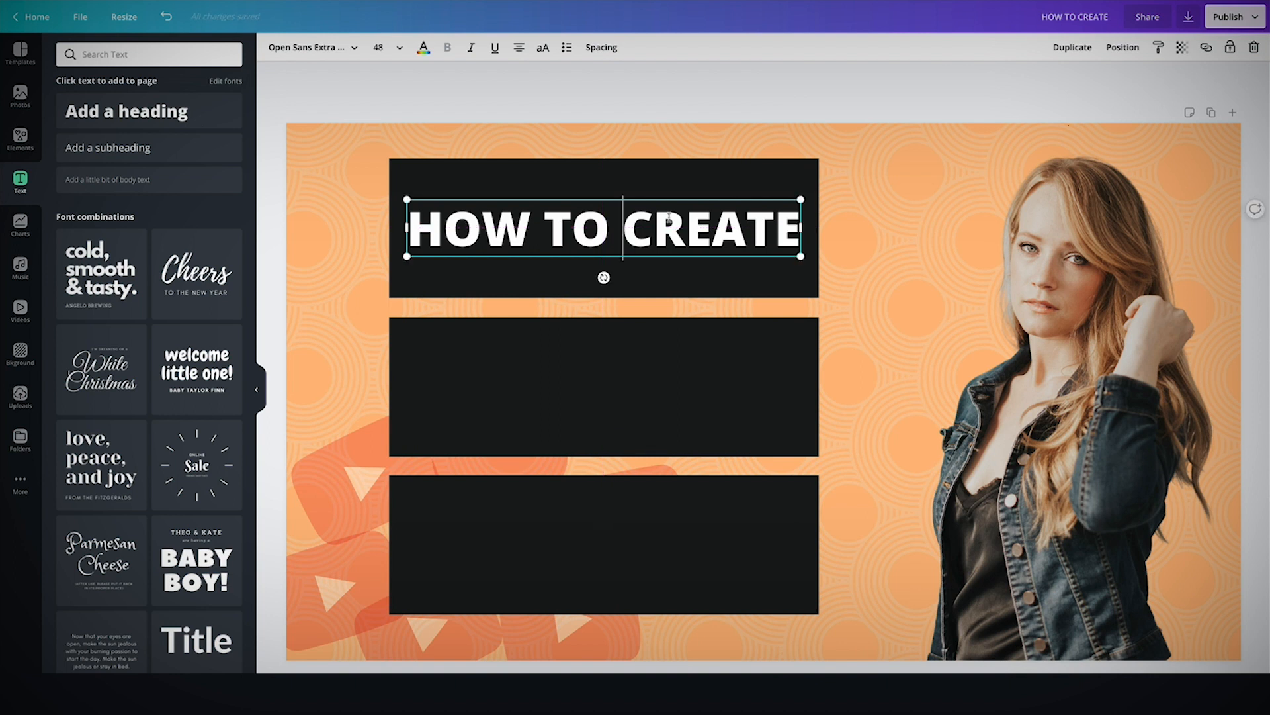
Duplicate the HOW TO CREATE heading and move the copy into the middle black bar.
{"action": "left_click_drag", "start_coordinate": [579, 225], "coordinate": [784, 243]}
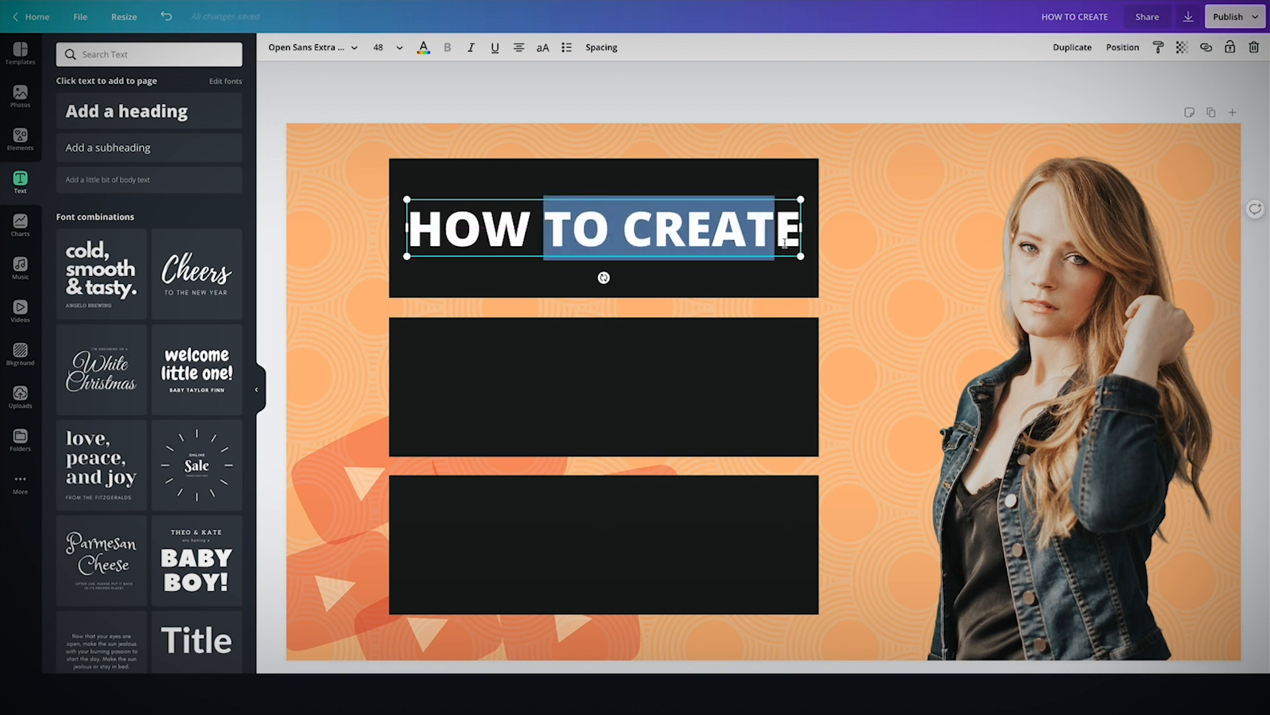
{"action": "left_click", "coordinate": [622, 223]}
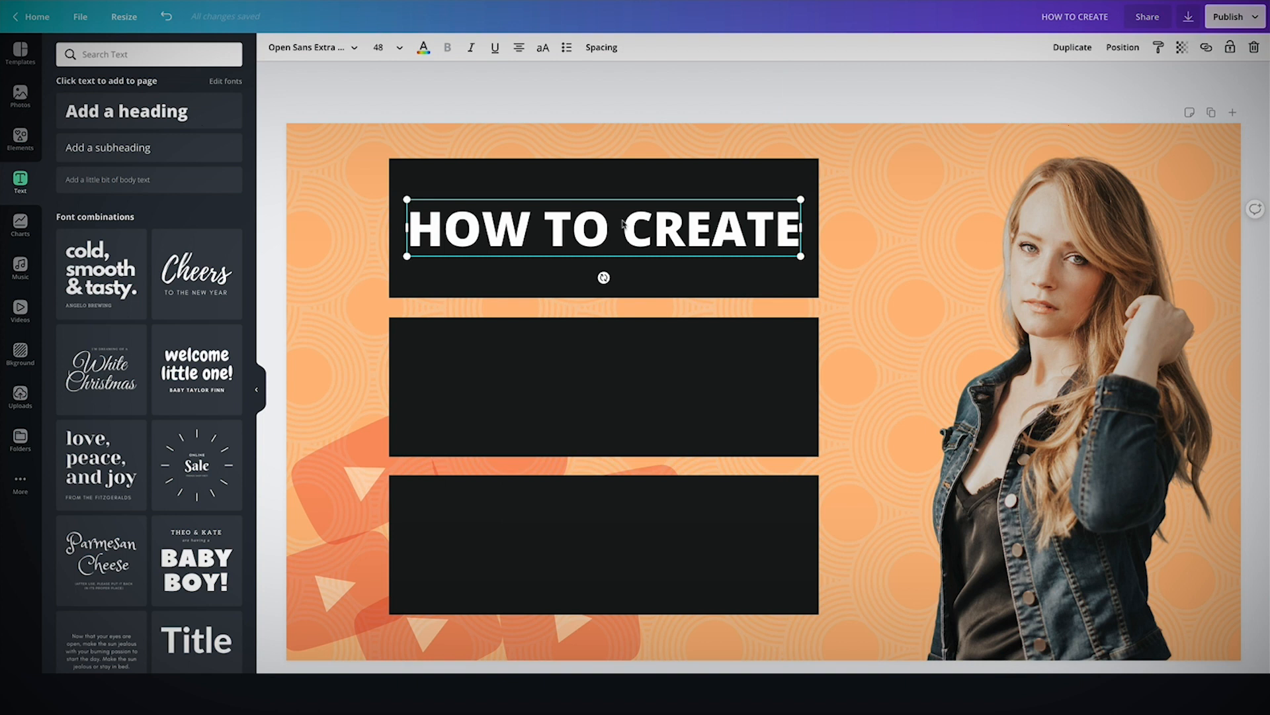
{"action": "key", "text": "ctrl+d"}
{"action": "left_click_drag", "start_coordinate": [608, 239], "coordinate": [592, 381]}
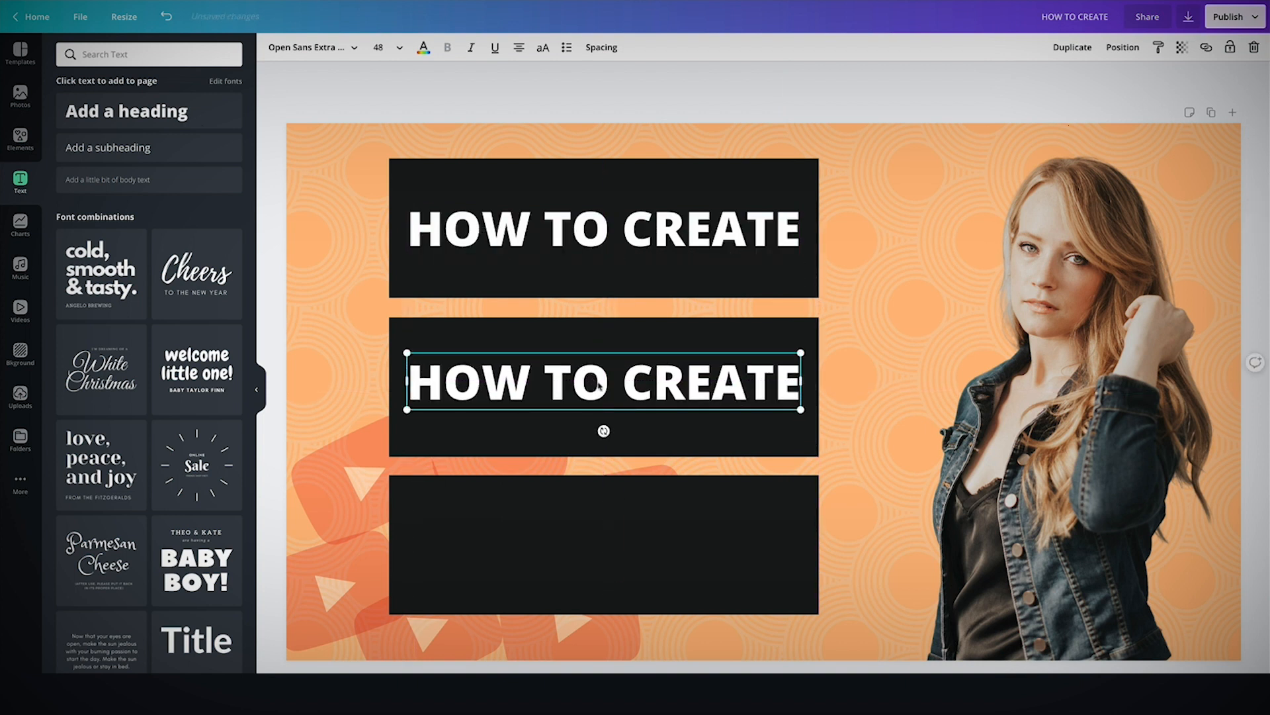
Search the elements for YOUTUBE.
{"action": "left_click", "coordinate": [20, 138]}
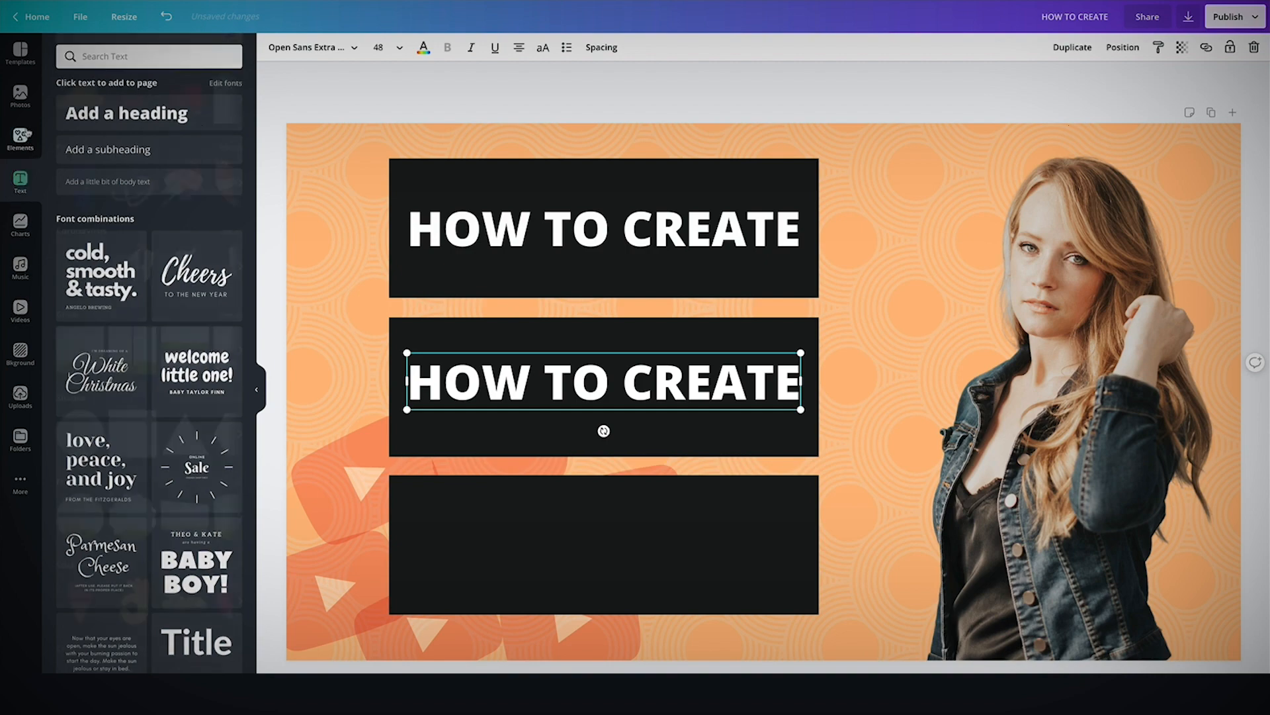
{"action": "left_click", "coordinate": [137, 54]}
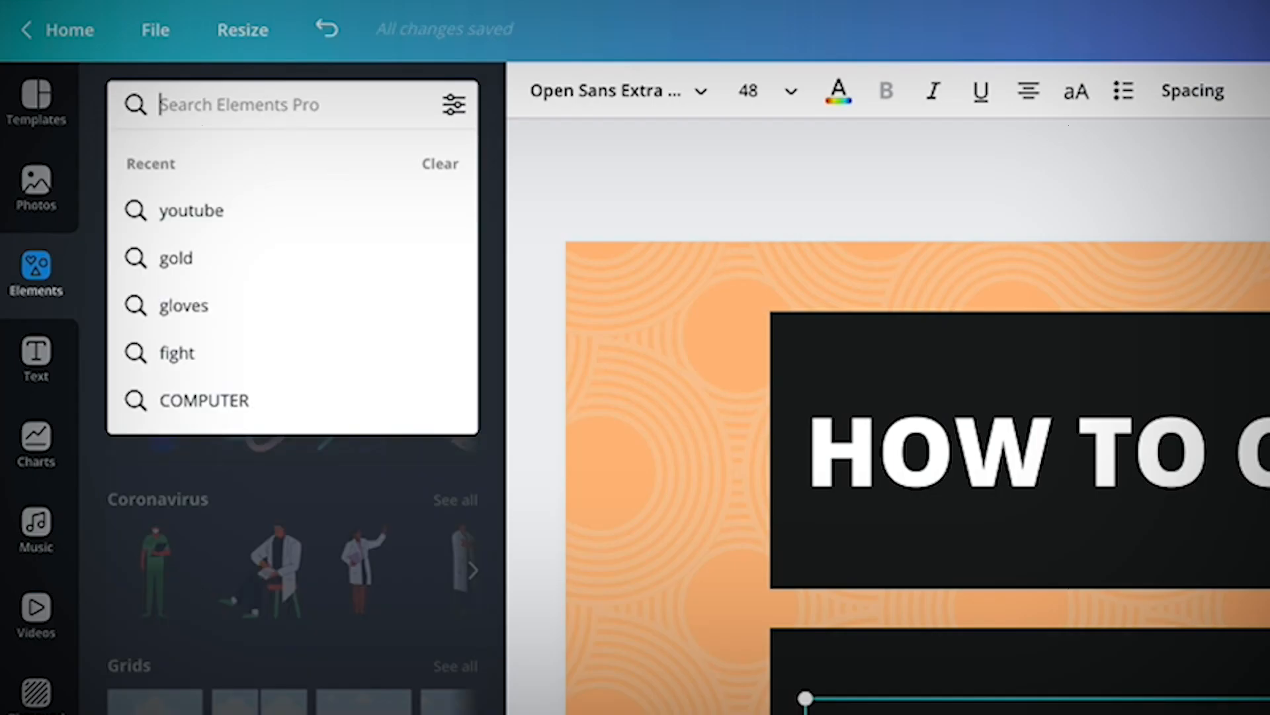
{"action": "type", "text": "YOUTUBE"}
{"action": "key", "text": "Return"}
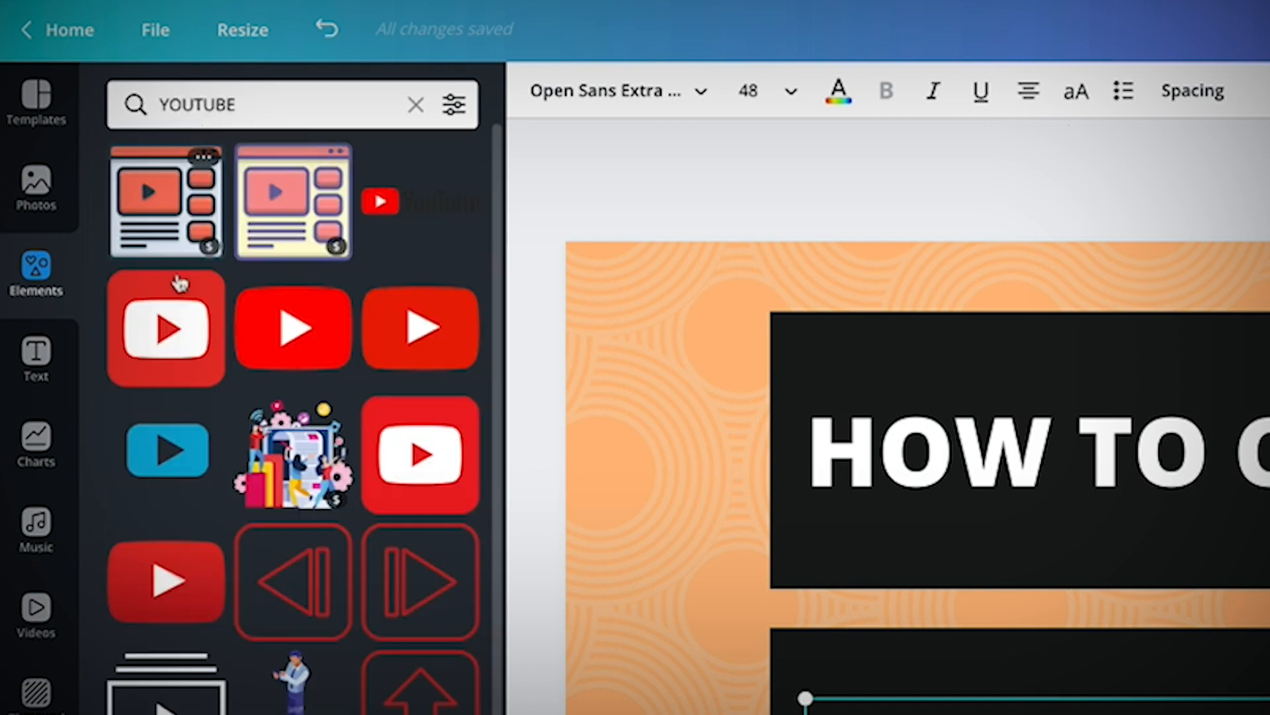
Add a red YouTube icon element, place it beside the portrait's face right of the top bar, and tilt it slightly.
{"action": "left_click", "coordinate": [167, 354]}
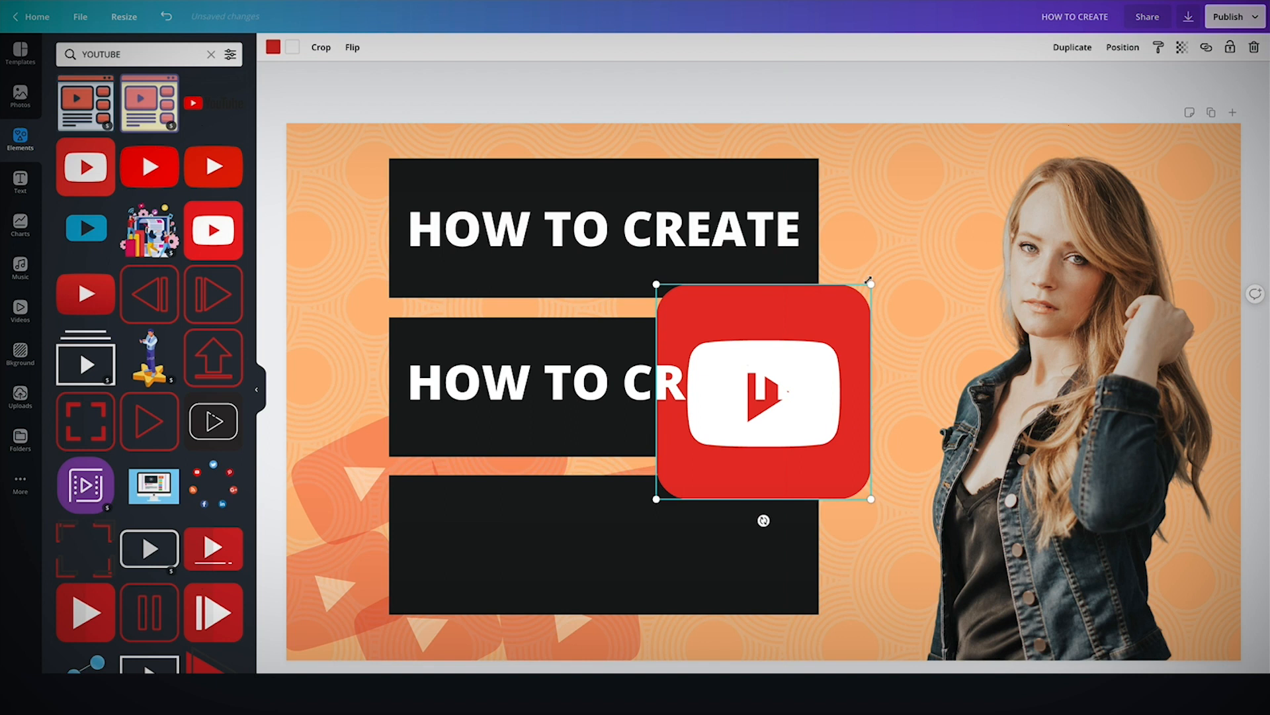
{"action": "left_click_drag", "start_coordinate": [869, 280], "coordinate": [761, 397]}
{"action": "left_click_drag", "start_coordinate": [709, 446], "coordinate": [414, 178]}
{"action": "left_click_drag", "start_coordinate": [1069, 256], "coordinate": [907, 266]}
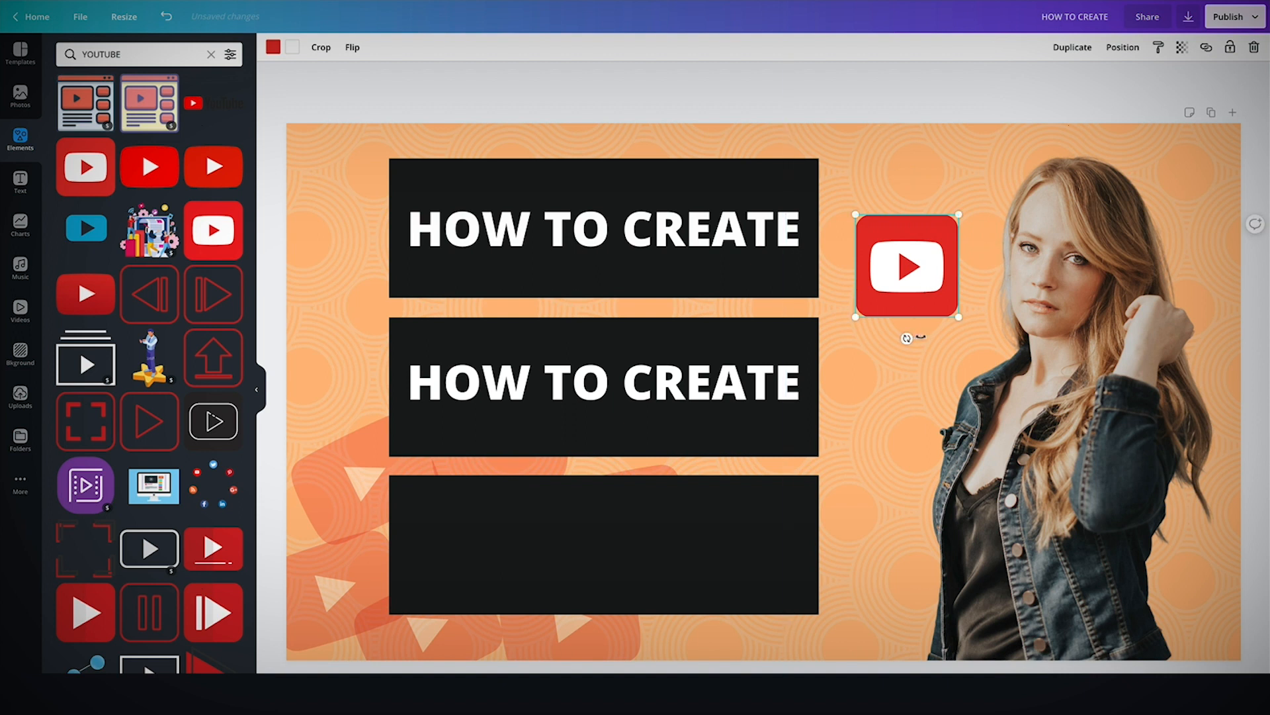
{"action": "left_click_drag", "start_coordinate": [907, 339], "coordinate": [959, 360]}
{"action": "left_click", "coordinate": [907, 85]}
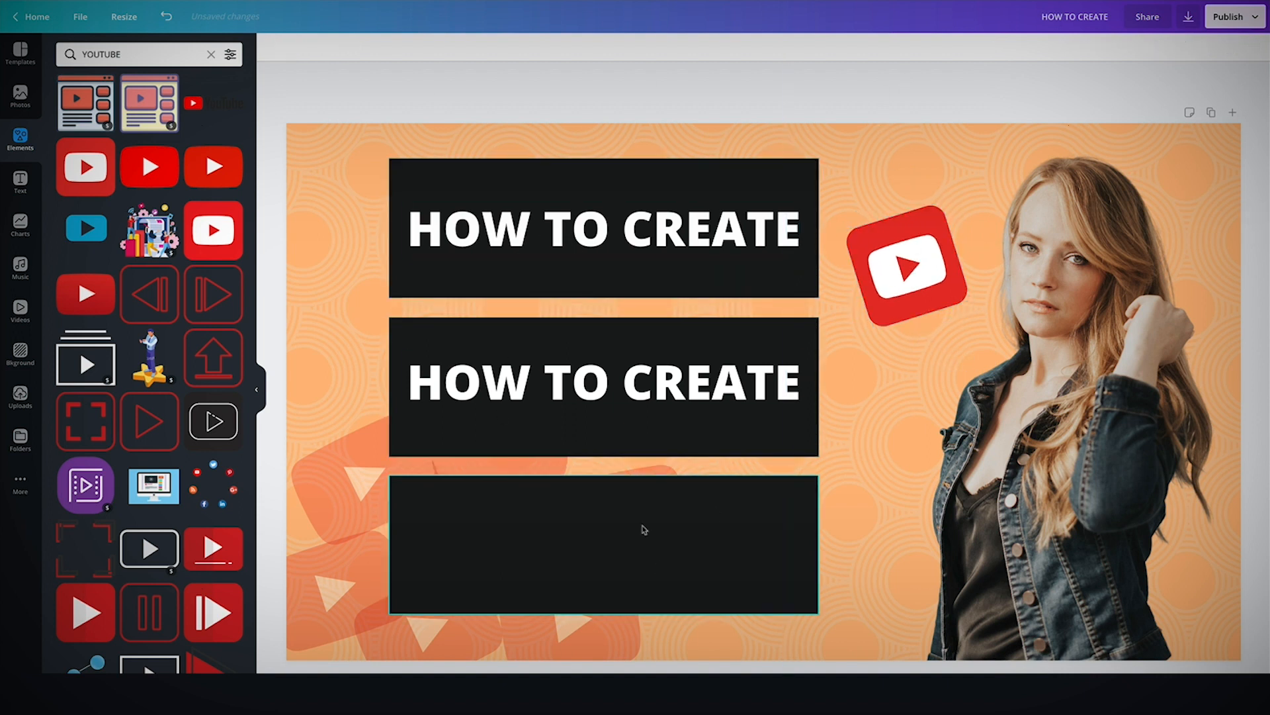
Save the design and download it as a PNG at 1280 × 720 px.
{"action": "left_click", "coordinate": [88, 19]}
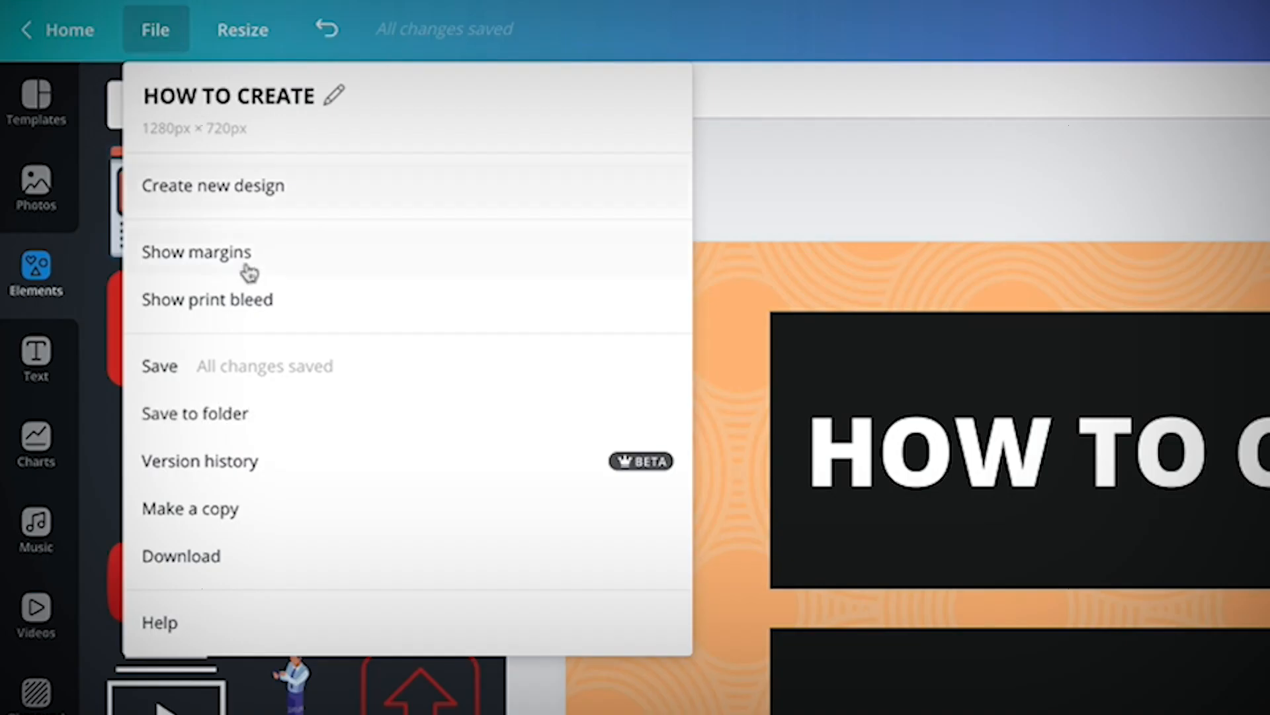
{"action": "left_click", "coordinate": [256, 376]}
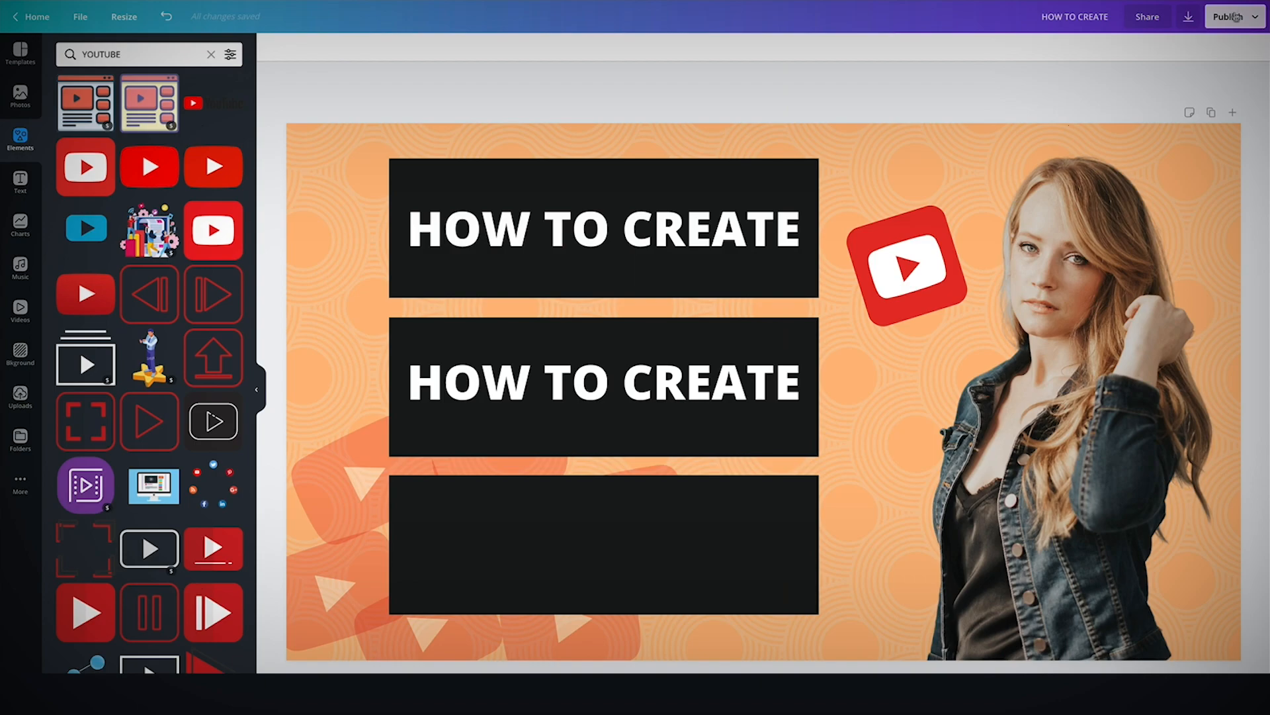
{"action": "left_click", "coordinate": [1189, 16]}
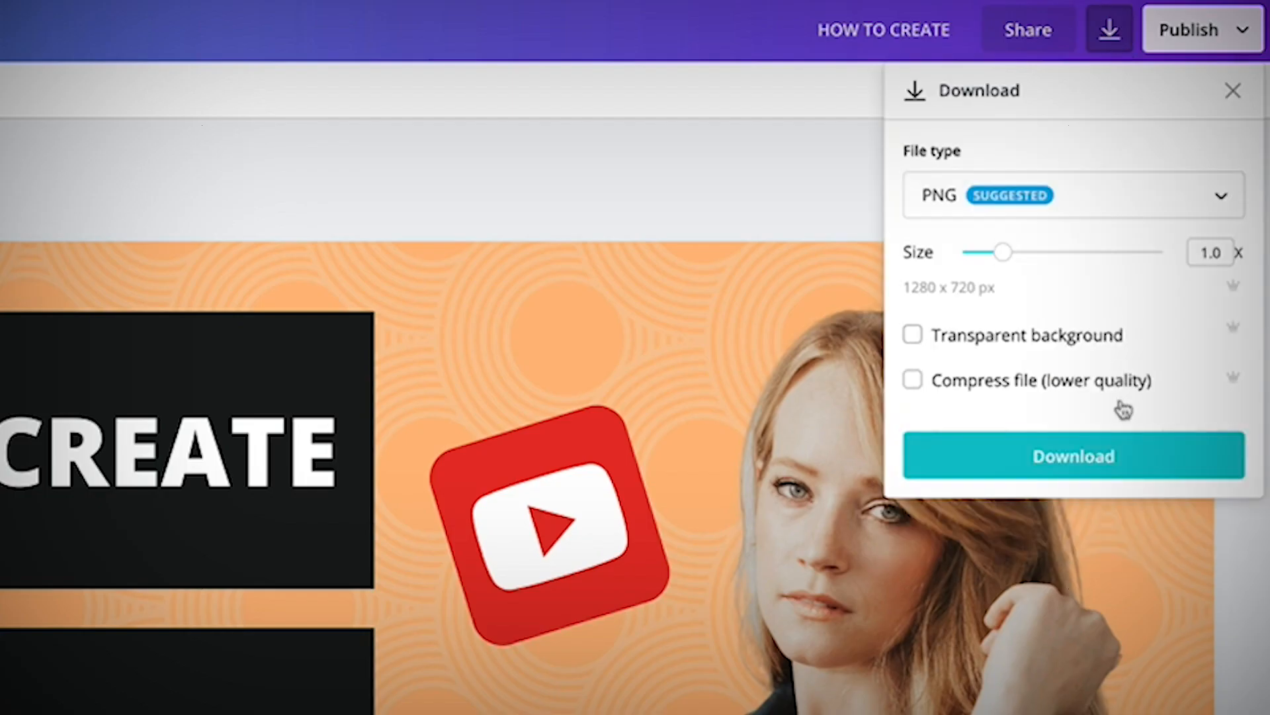
{"action": "left_click", "coordinate": [1108, 459]}
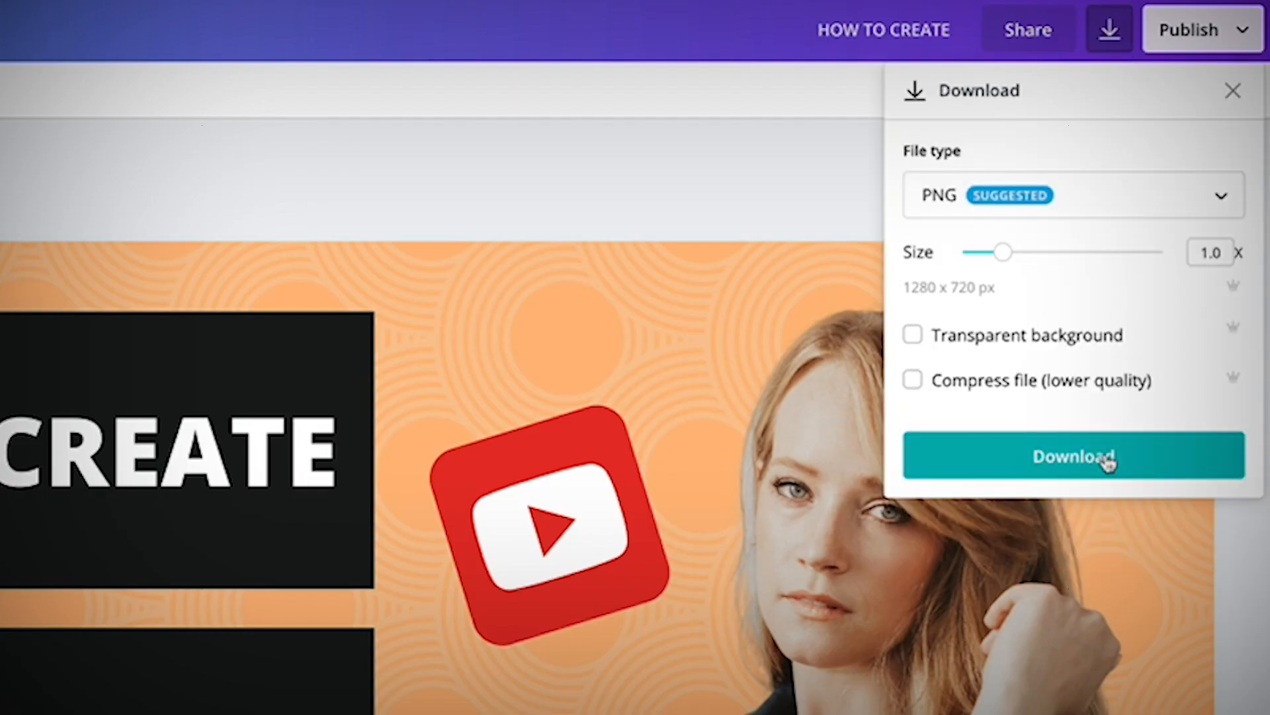